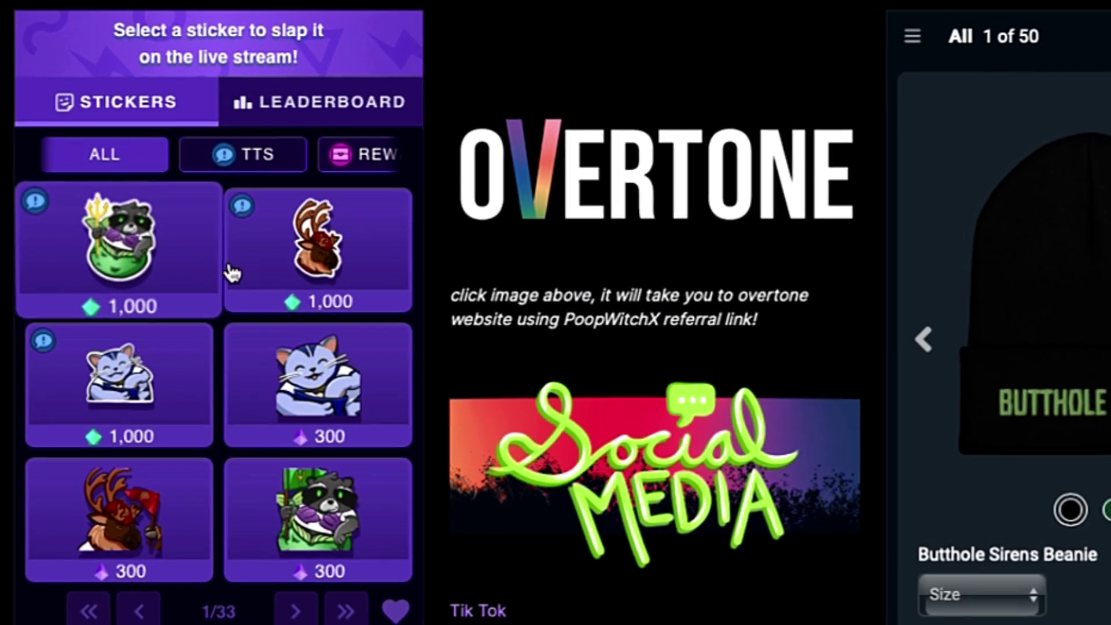
Step: Choose the 1,000-gem raccoon TTS sticker and enter the message "Enjoy TTS Stickers!" for it
click(237, 150)
click(185, 217)
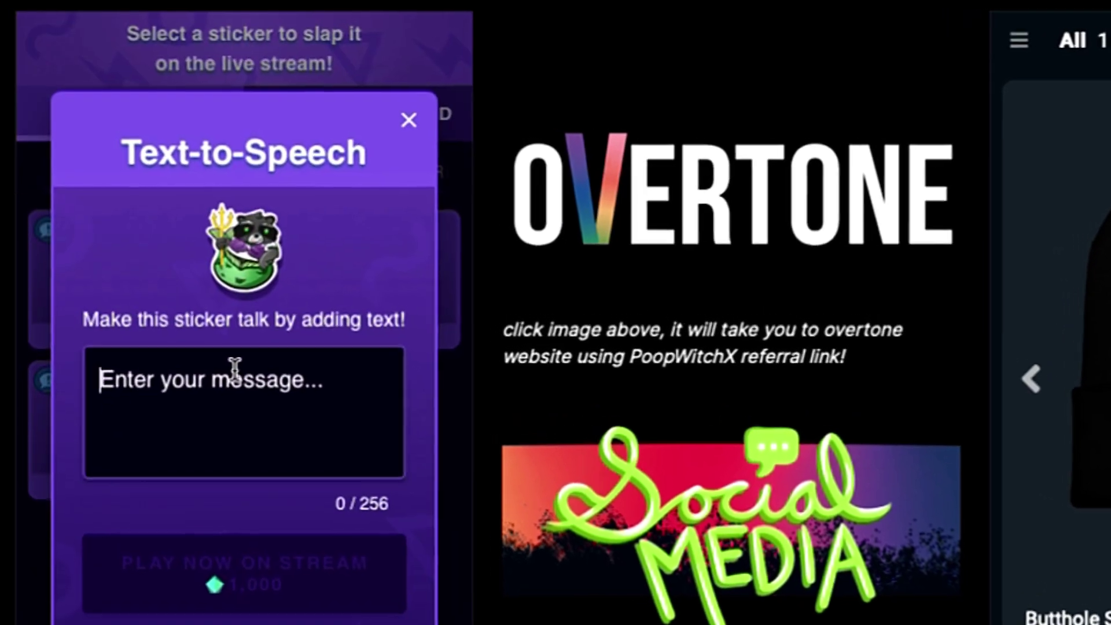
text(Enjoy TTS Stickers!)
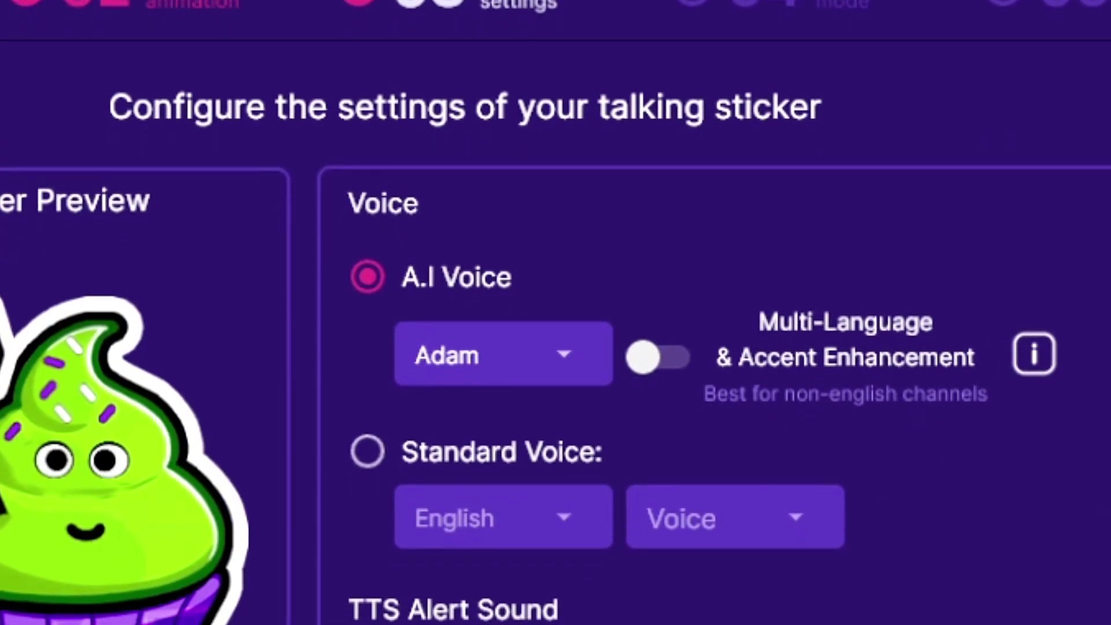
Step: Look through the list of A.I. voices available for the talking sticker
click(504, 337)
scroll(503, 466, down, 2)
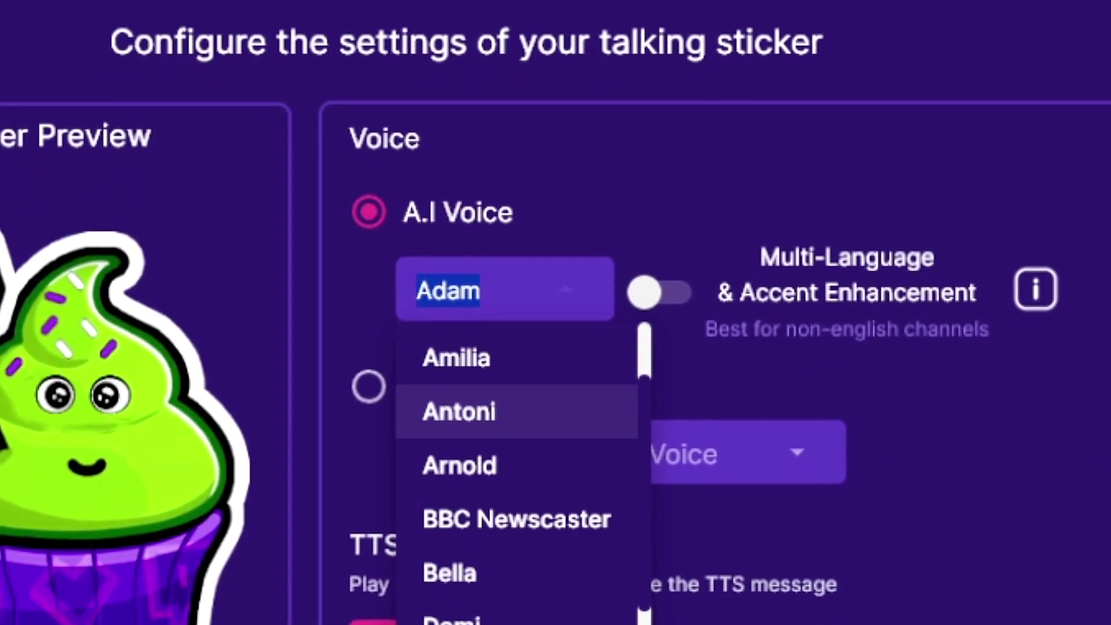
scroll(515, 434, down, 6)
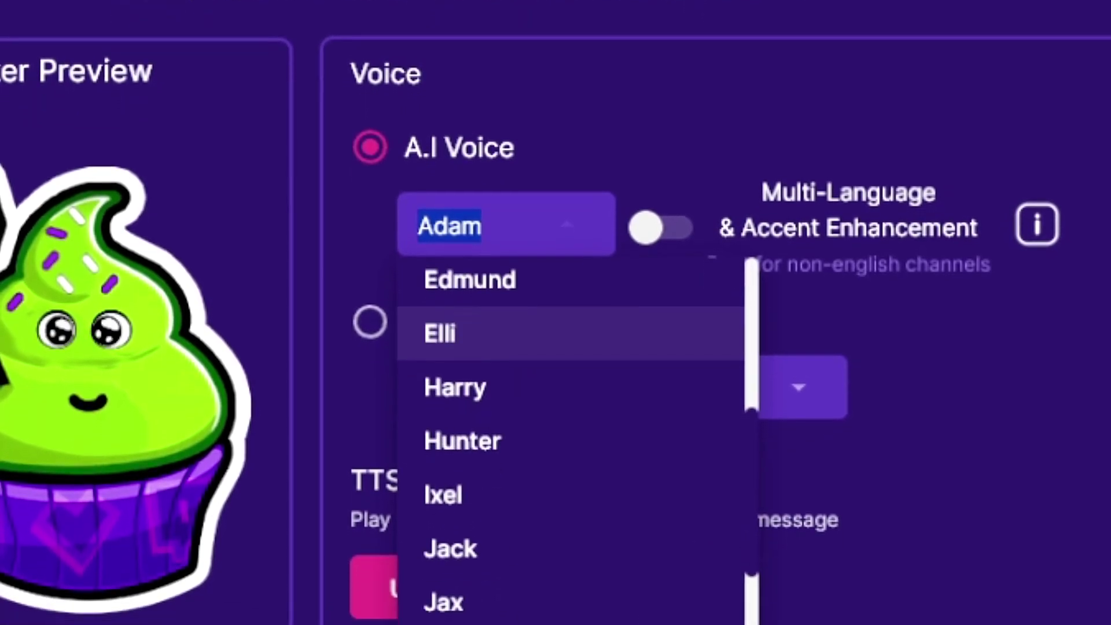
scroll(573, 405, down, 5)
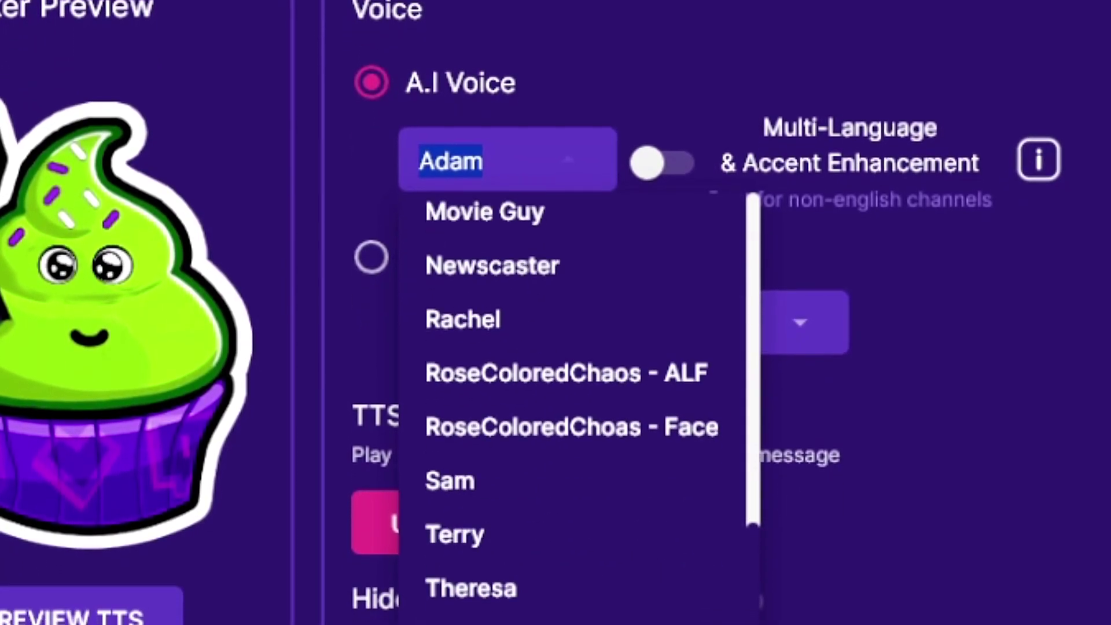
scroll(573, 405, up, 10)
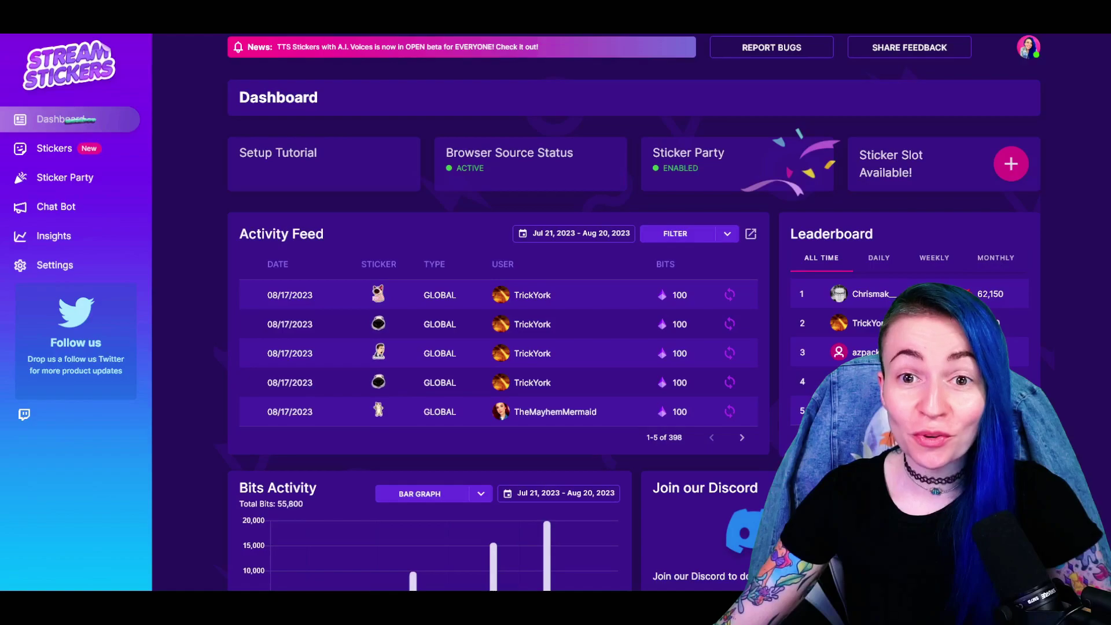
Step: Start a new sticker in the TTS stickers section, using the green cupcake as its base image
click(54, 148)
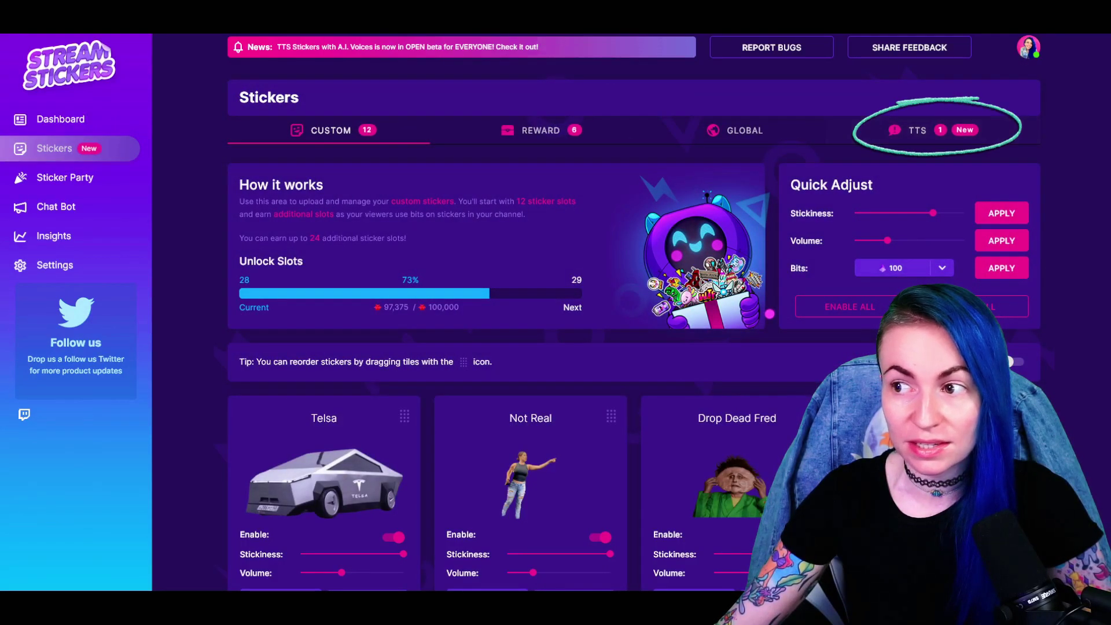
click(932, 131)
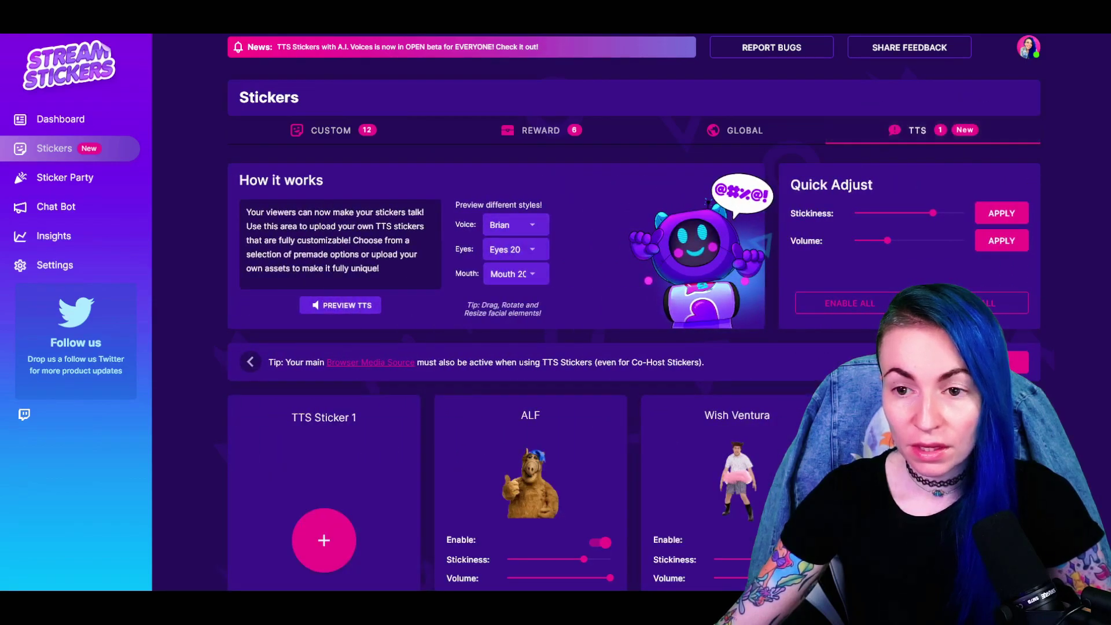
scroll(633, 315, down, 5)
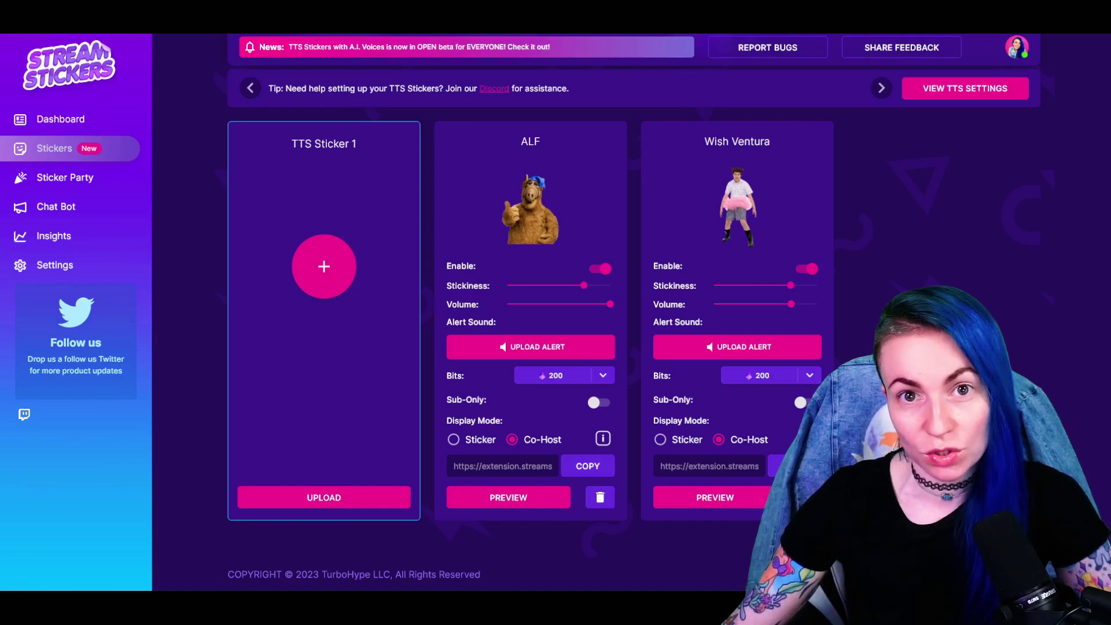
click(314, 254)
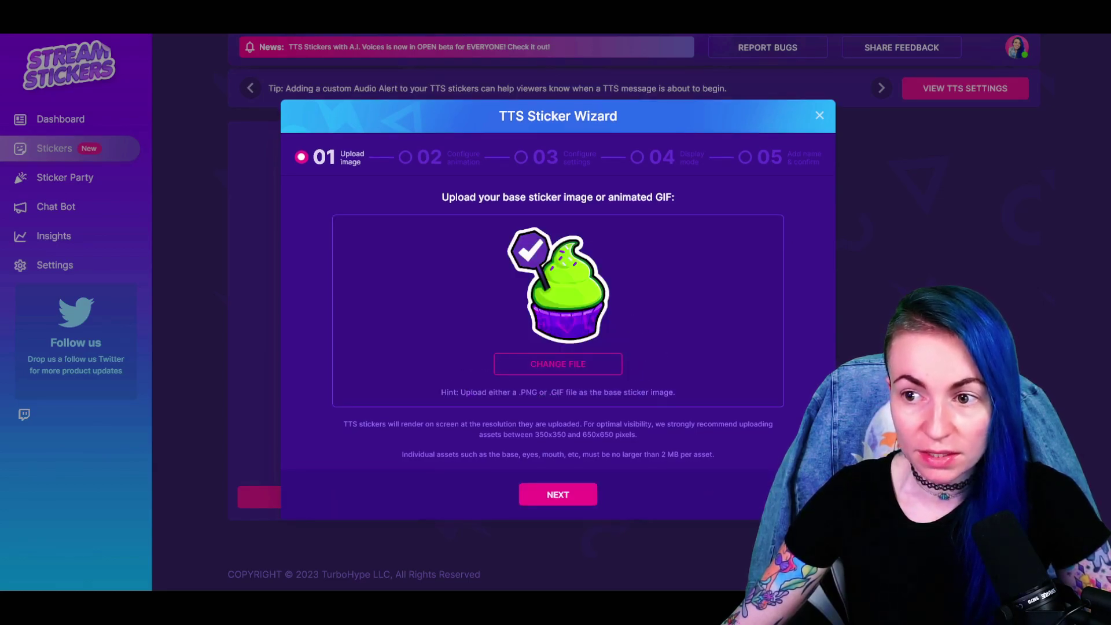
click(558, 494)
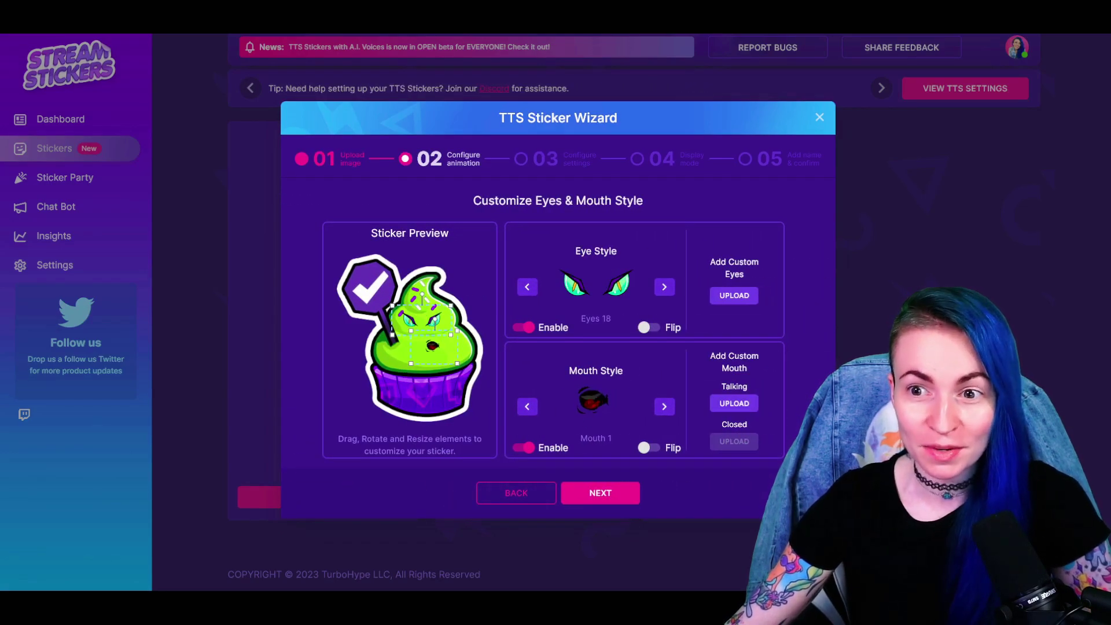
Step: Adjust the face placement on the cupcake and try the preset eye style Eyes 15
drag(414, 300, 425, 349)
click(526, 287)
click(527, 287)
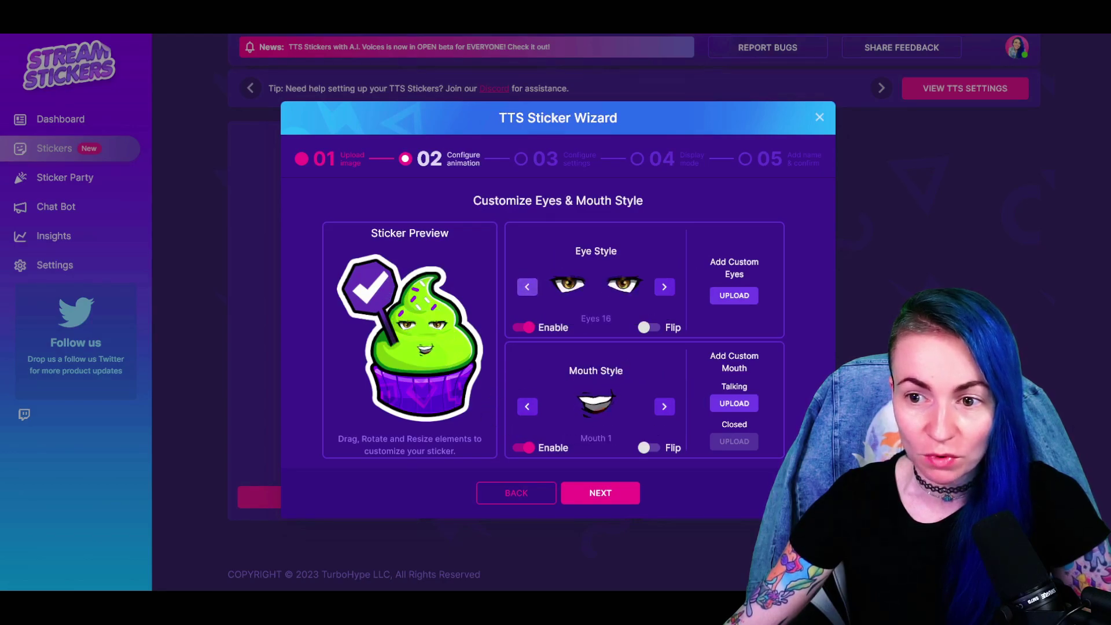
click(527, 287)
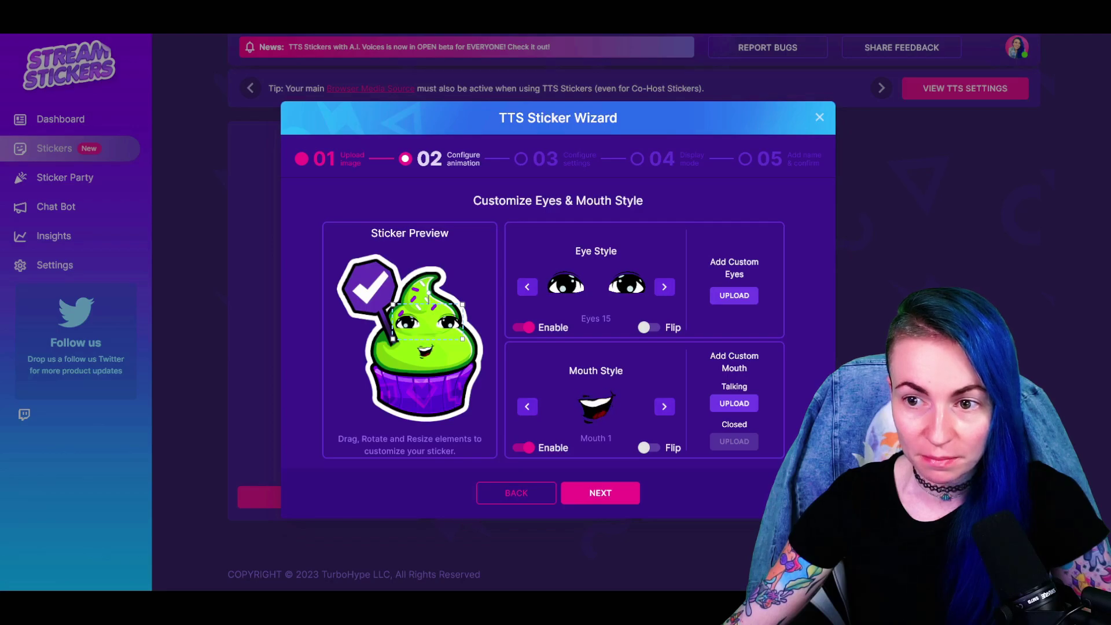
Step: Try other preset mouth styles up to Mouth 8, and further preset eye styles
click(665, 406)
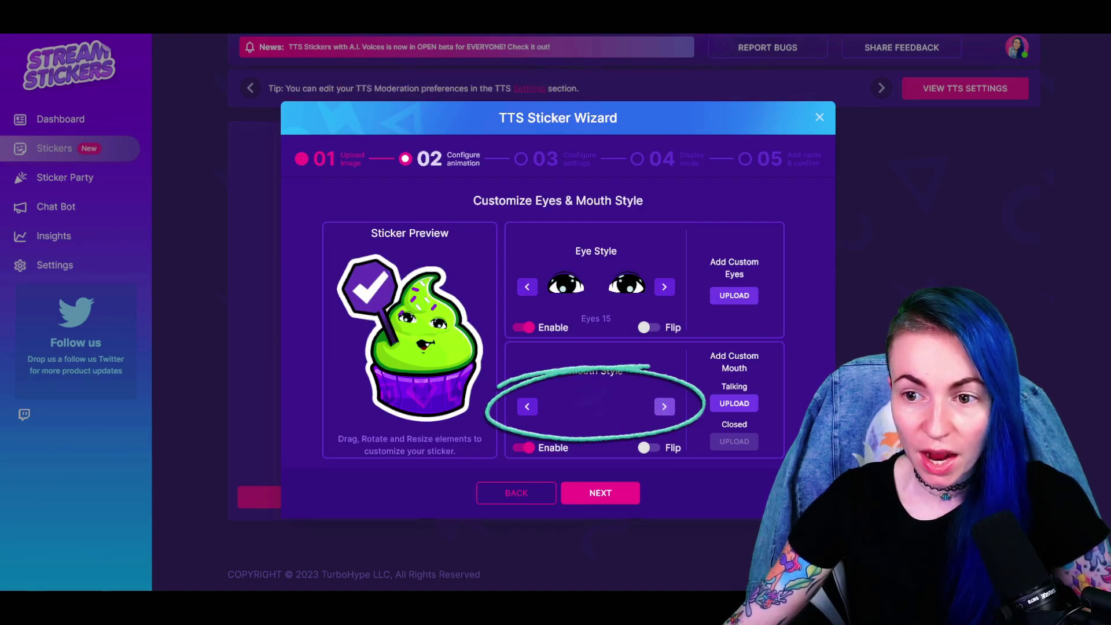
click(665, 406)
click(665, 406)
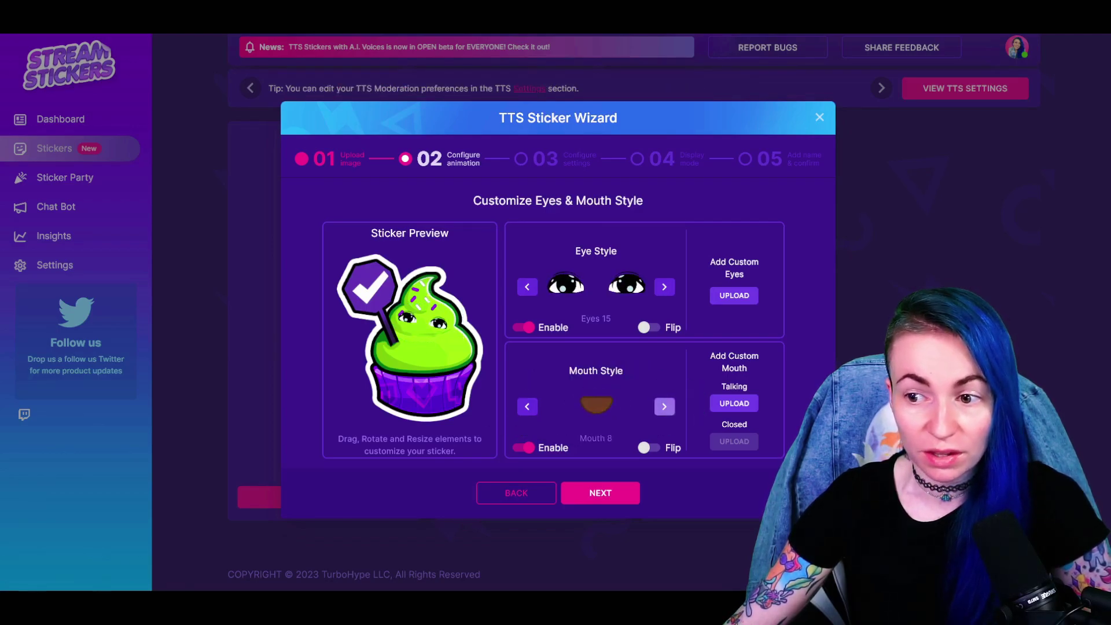
click(665, 286)
click(664, 286)
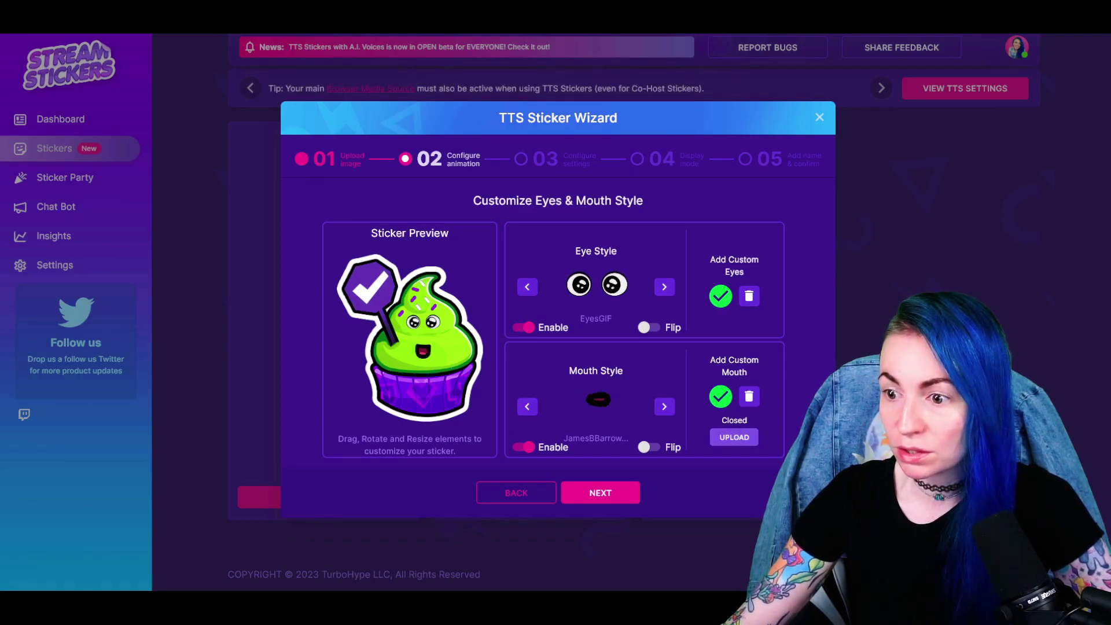
Step: Apply the custom EyesGIF eyes with custom talking and closed mouths, and continue to the sticker's voice settings
click(600, 492)
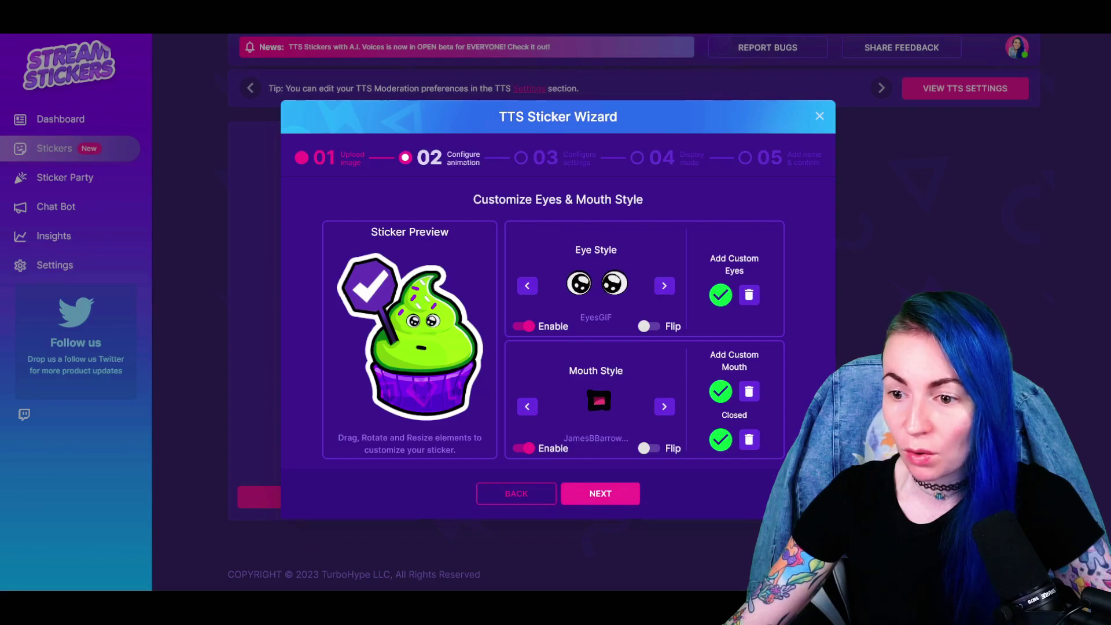
click(599, 493)
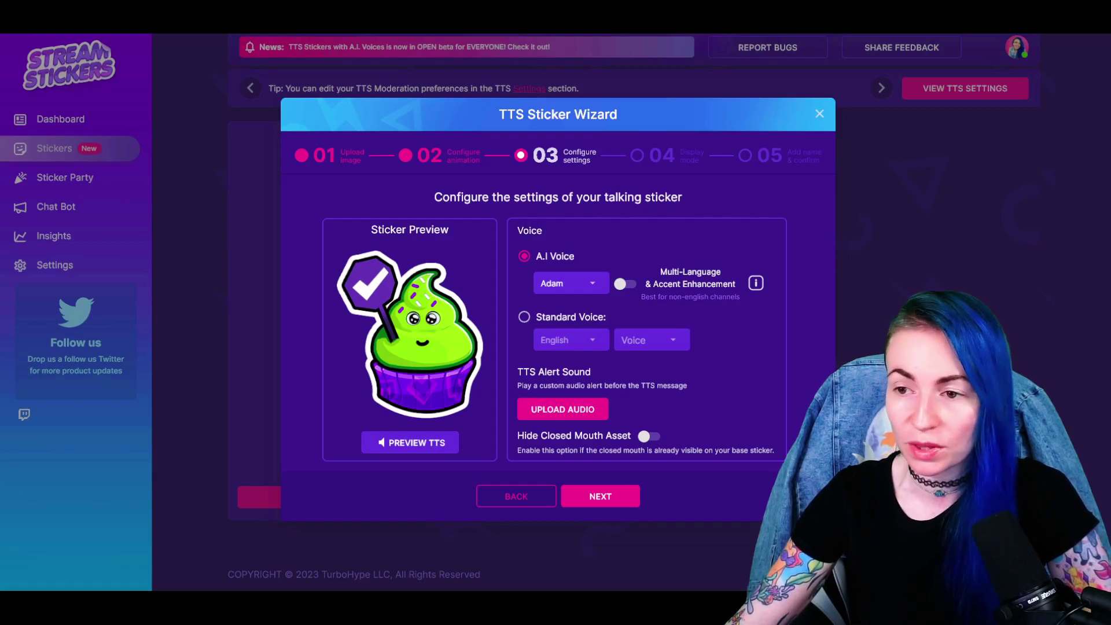
Step: Review the A.I. voice choices and the Multi-Language & Accent Enhancement option for the cupcake sticker
click(571, 283)
scroll(596, 382, down, 4)
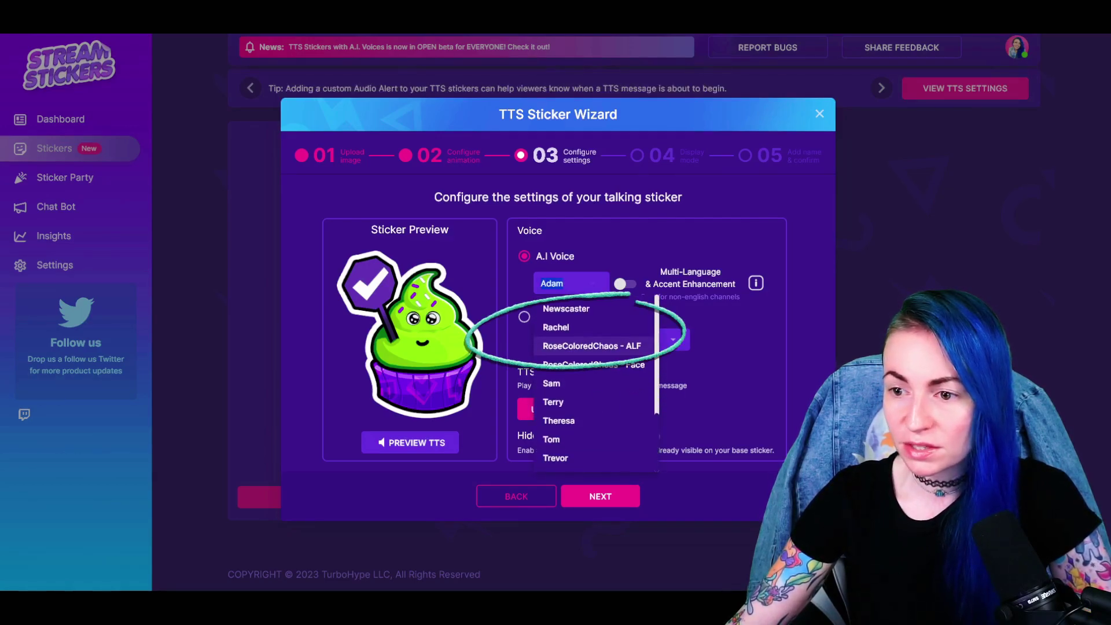
scroll(596, 382, up, 3)
scroll(595, 382, up, 3)
key(Escape)
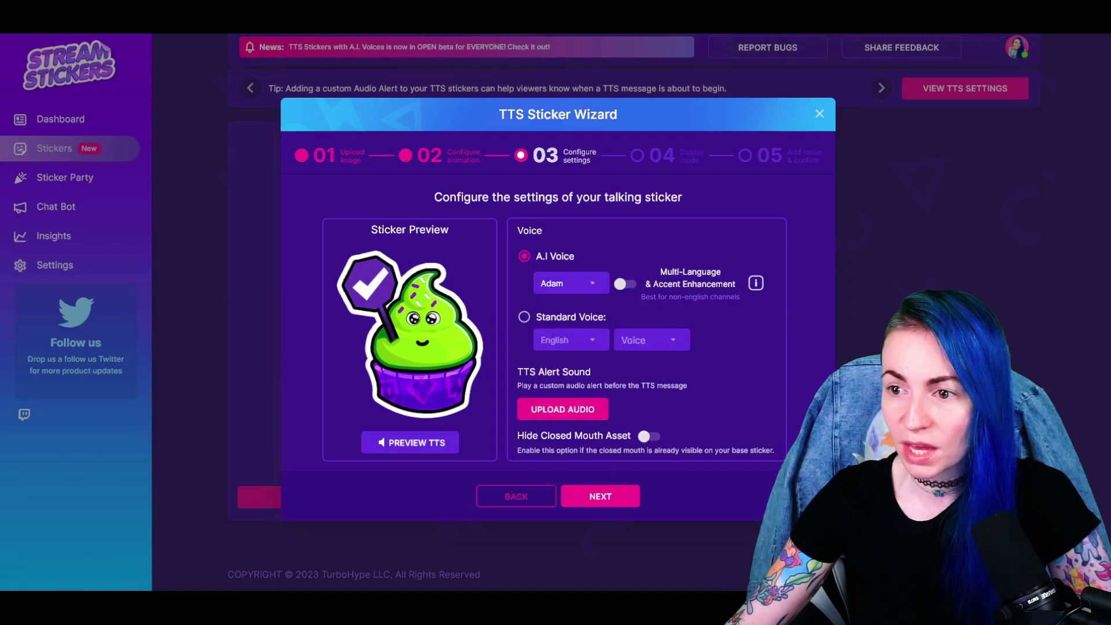
click(625, 284)
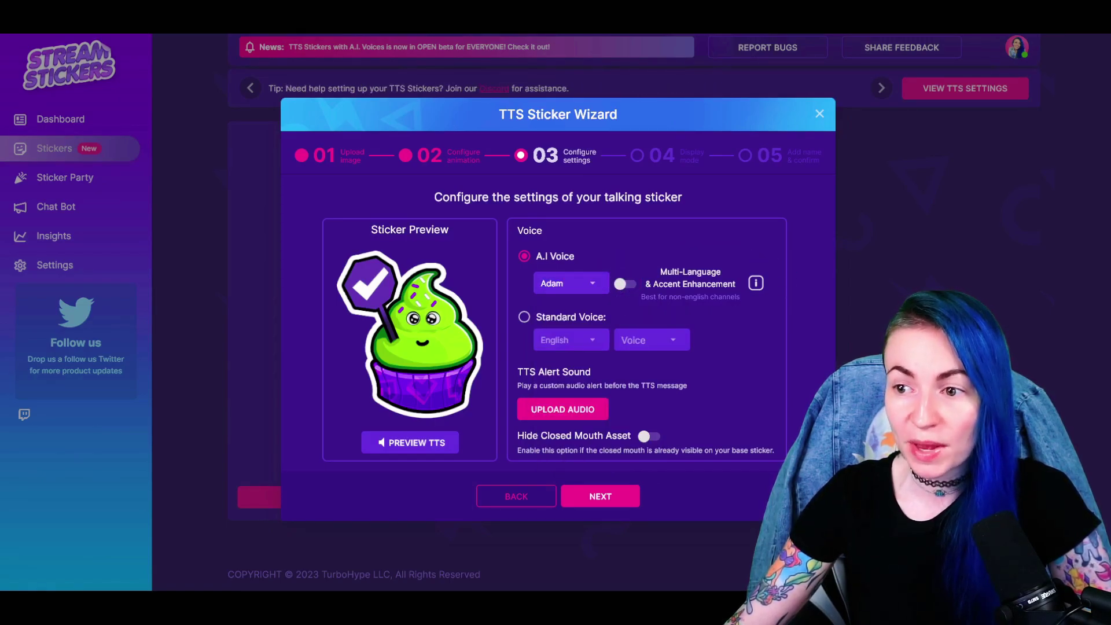
Step: Try the Standard Voice option and look through its languages and English voices
click(525, 316)
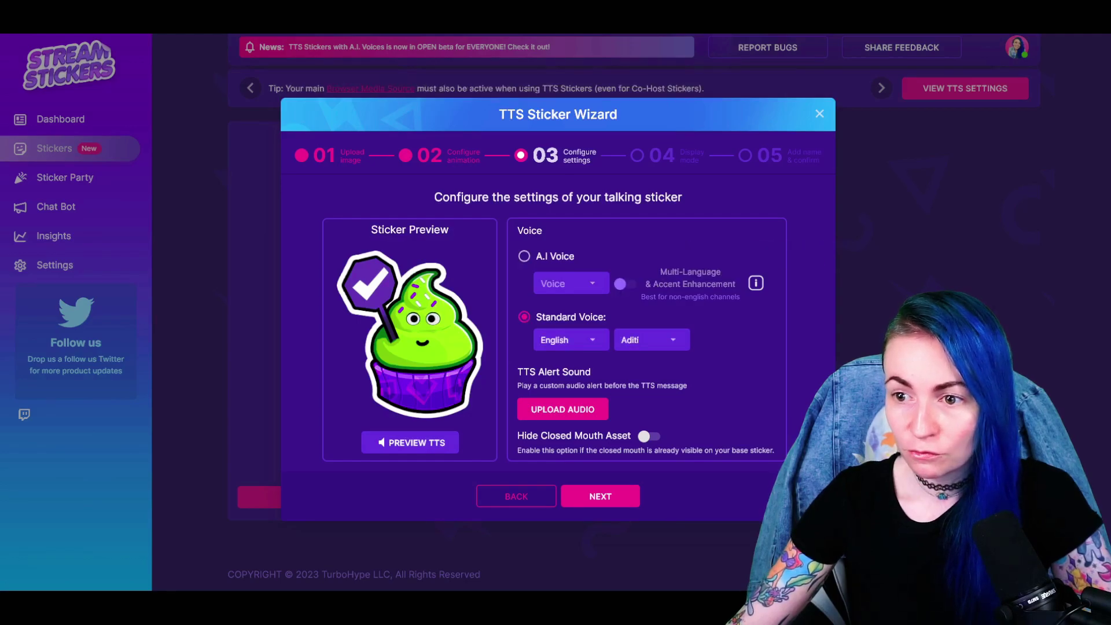
click(571, 340)
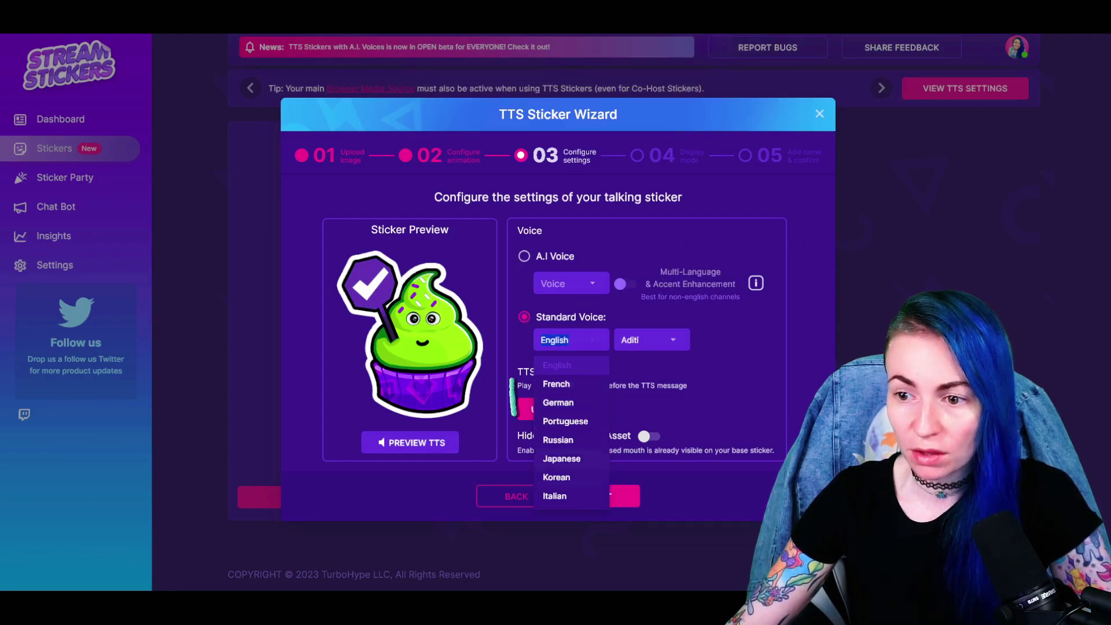
click(652, 339)
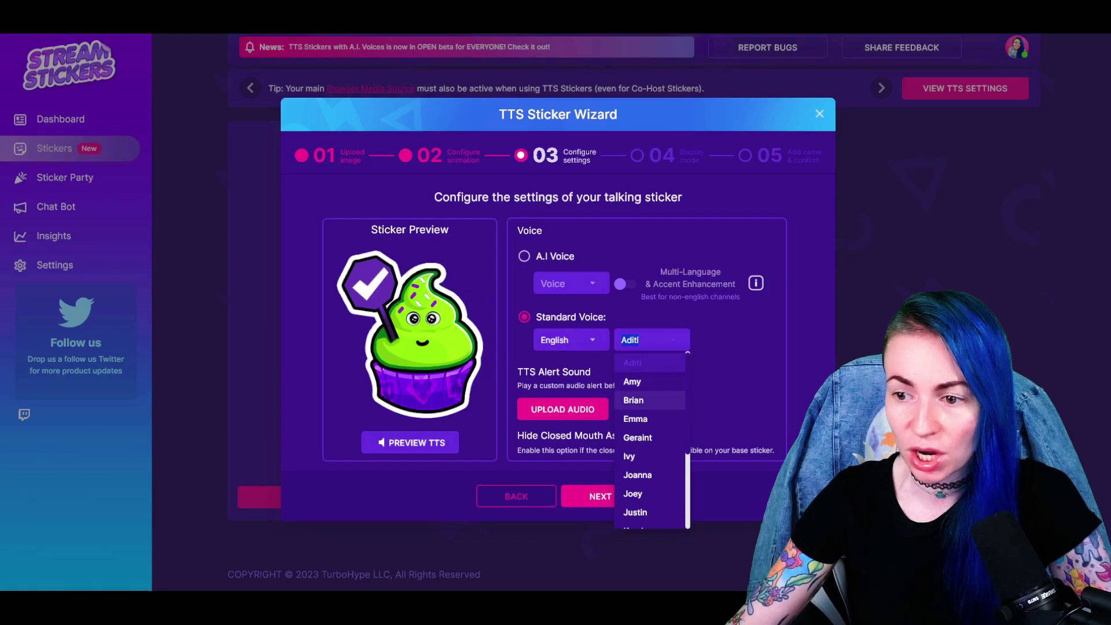
scroll(651, 405, down, 3)
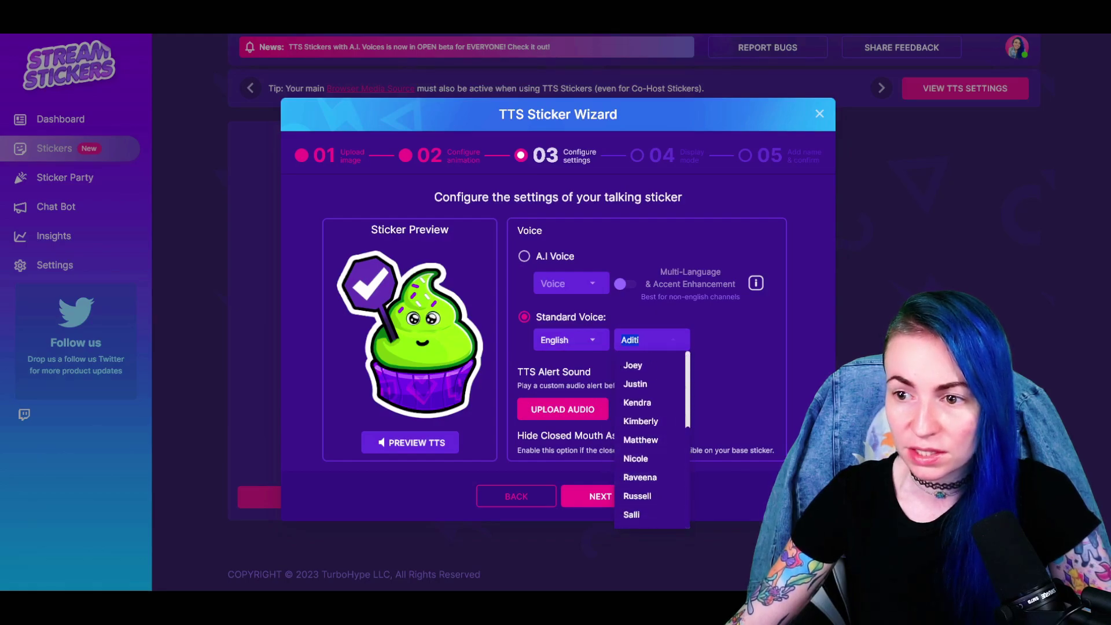
key(Escape)
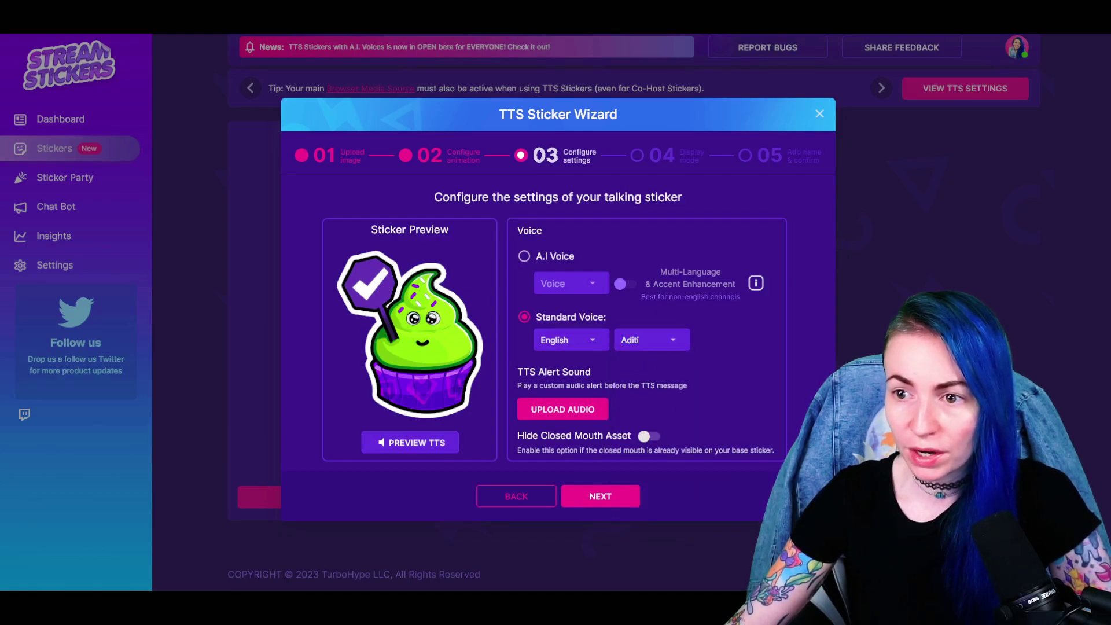
Step: Switch the sticker back to A.I. Voice, try Arnold, and set the voice to BBC Newscaster
click(523, 256)
click(552, 421)
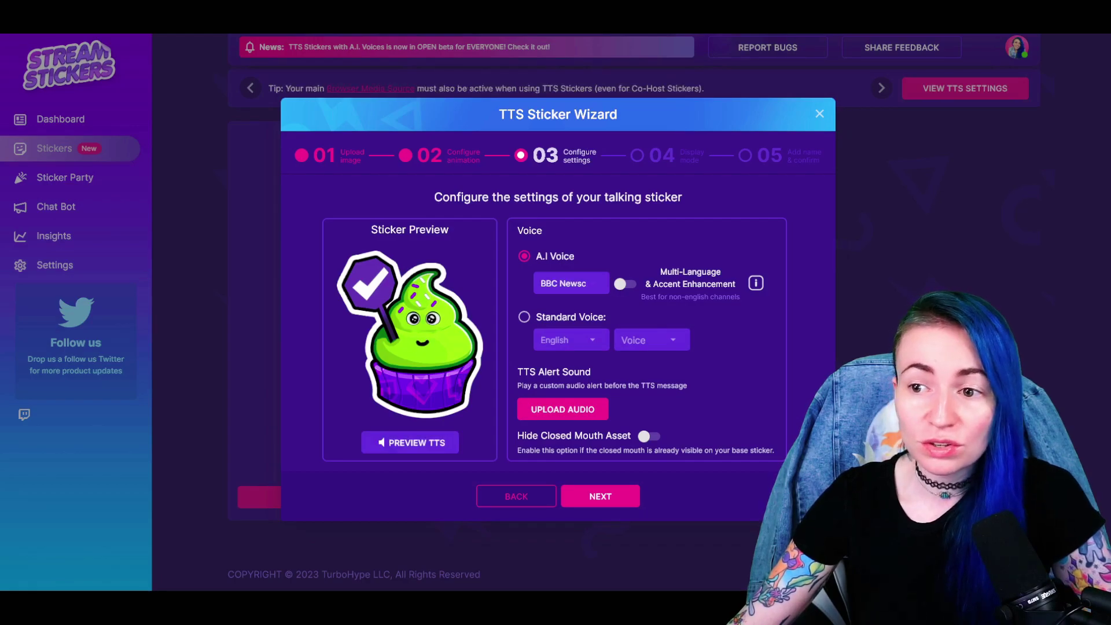
click(571, 283)
click(557, 346)
click(572, 283)
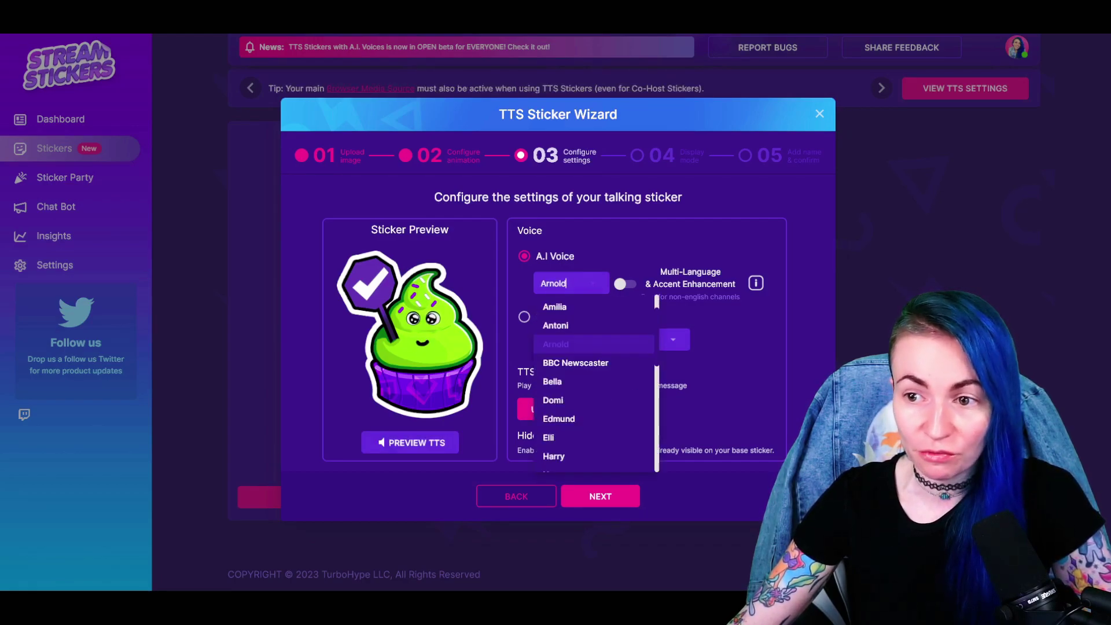
text(Amilia)
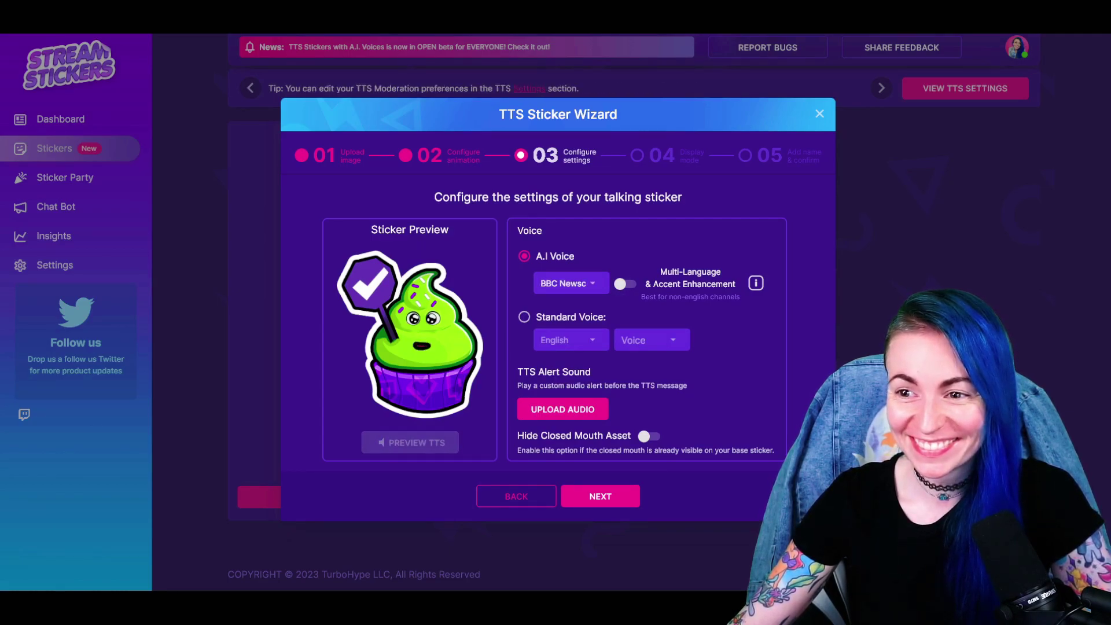
click(570, 283)
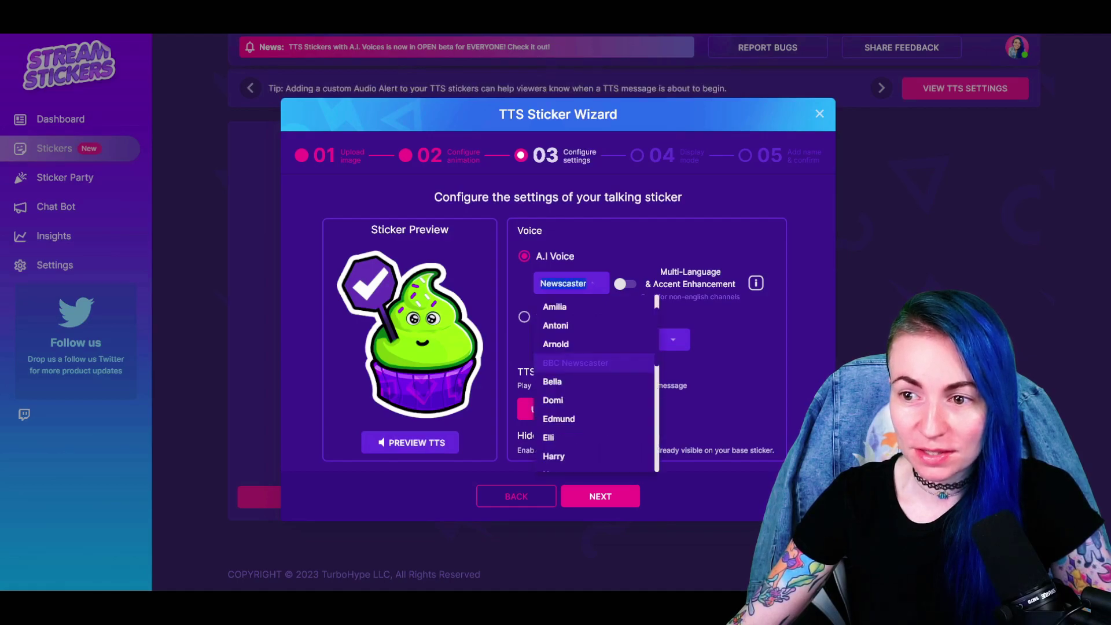
click(571, 362)
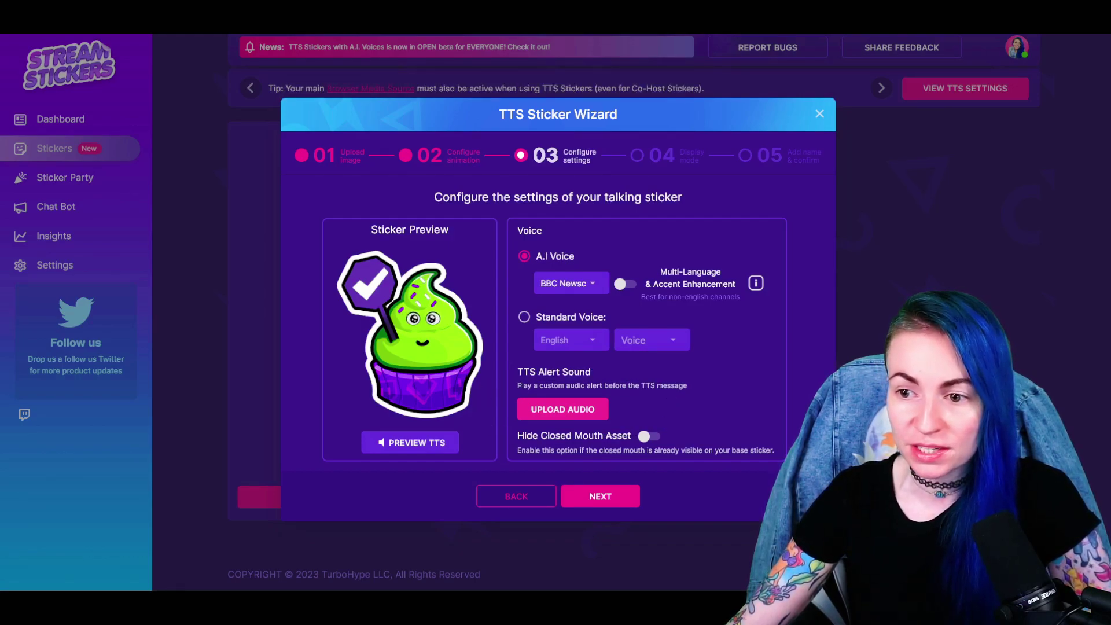
Step: Upload a custom TTS alert sound and preview the talking cupcake sticker
click(562, 410)
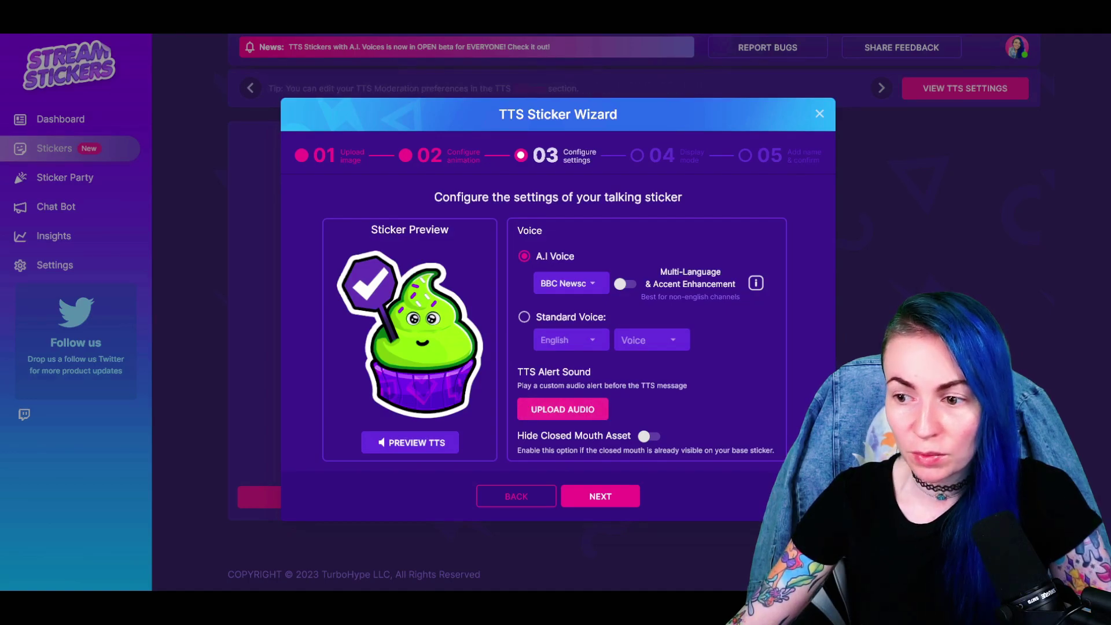
click(409, 443)
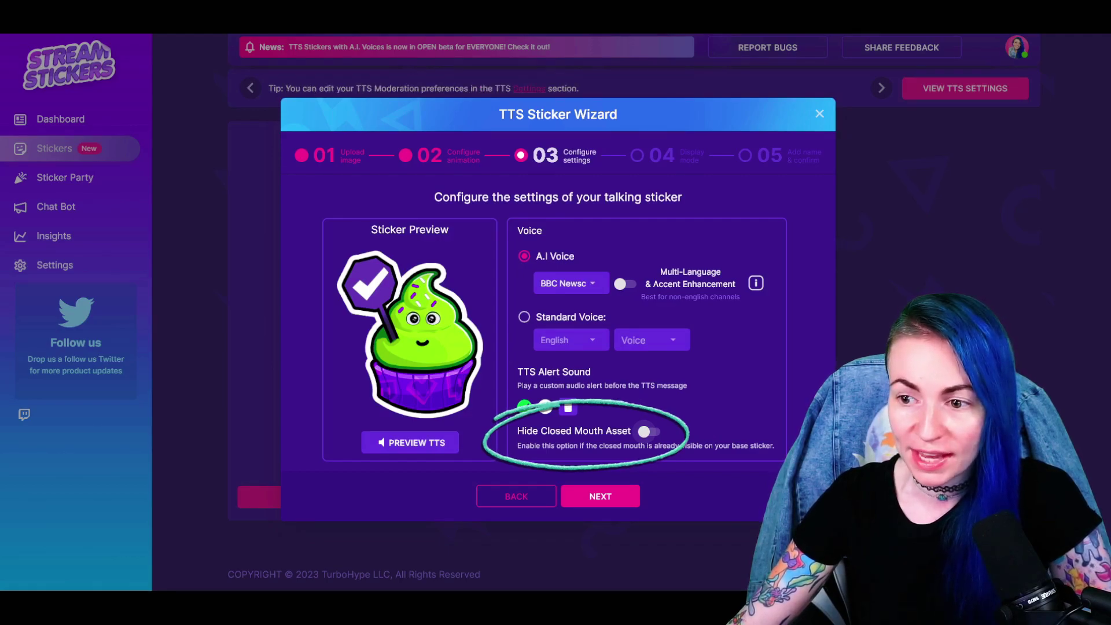
Step: Toggle the Hide Closed Mouth Asset option and select Co-Host Mode as the sticker's display mode
click(648, 432)
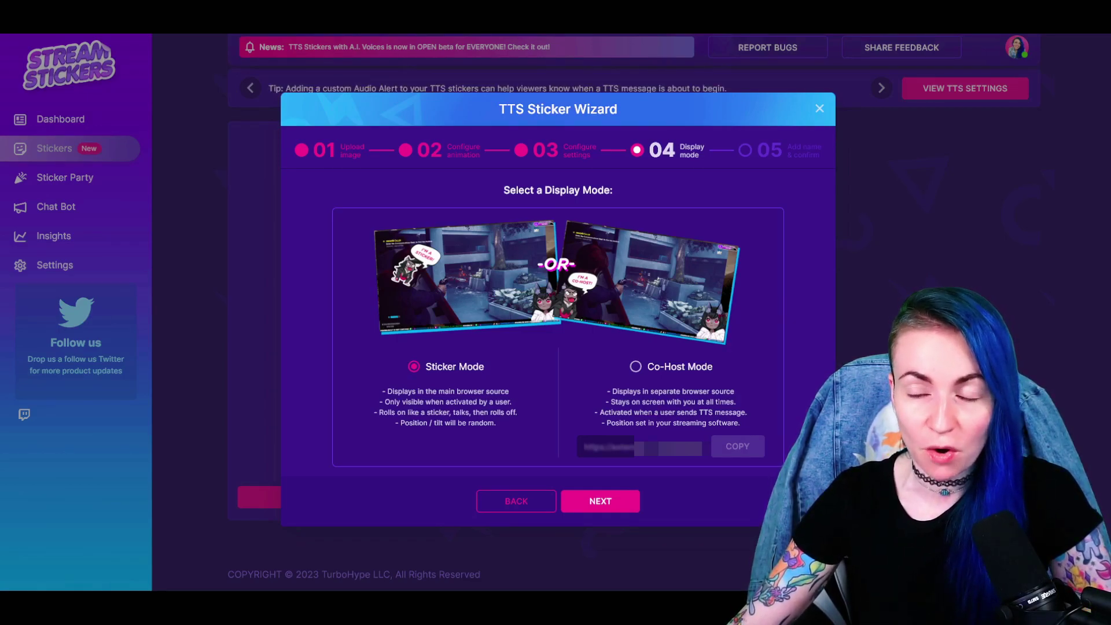
click(636, 367)
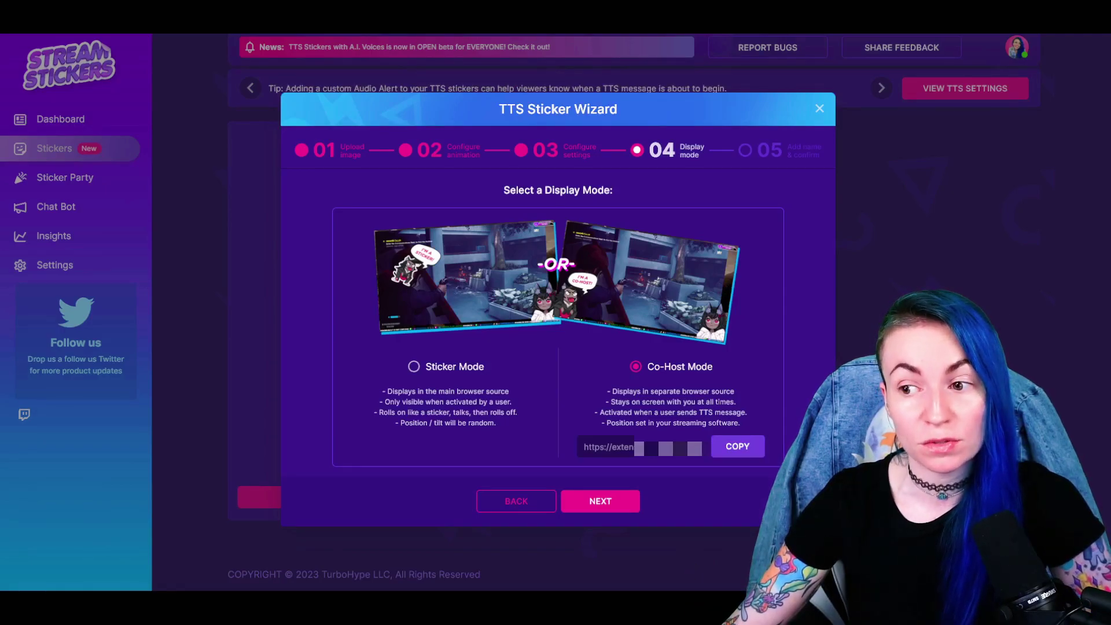
Step: Copy the Co-Host Mode browser source link, name the sticker Cupcake and submit it
click(737, 446)
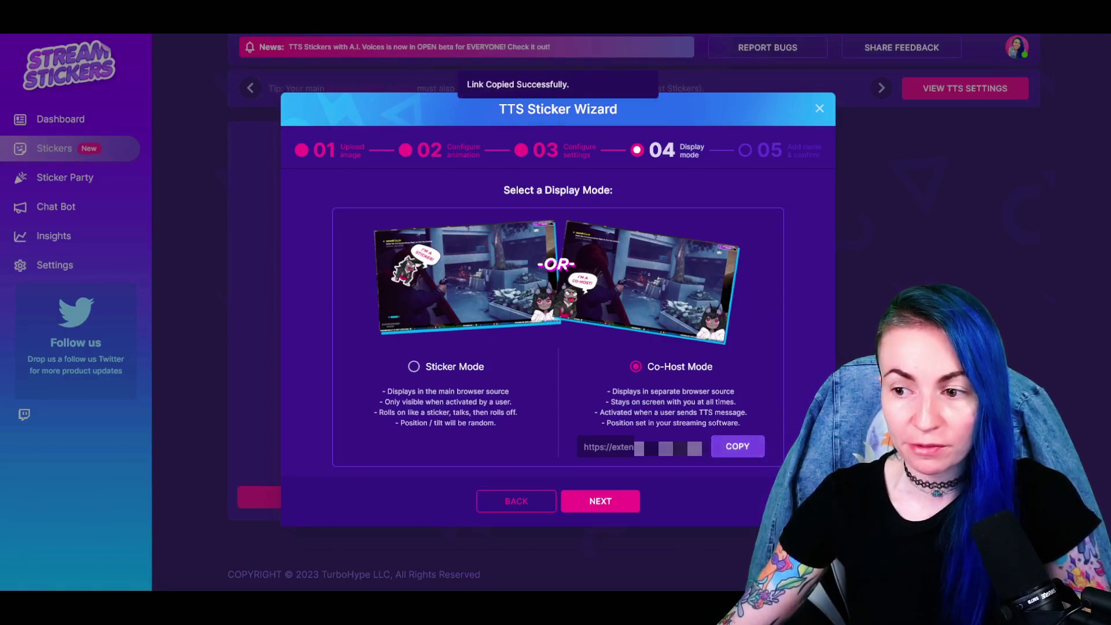
click(600, 501)
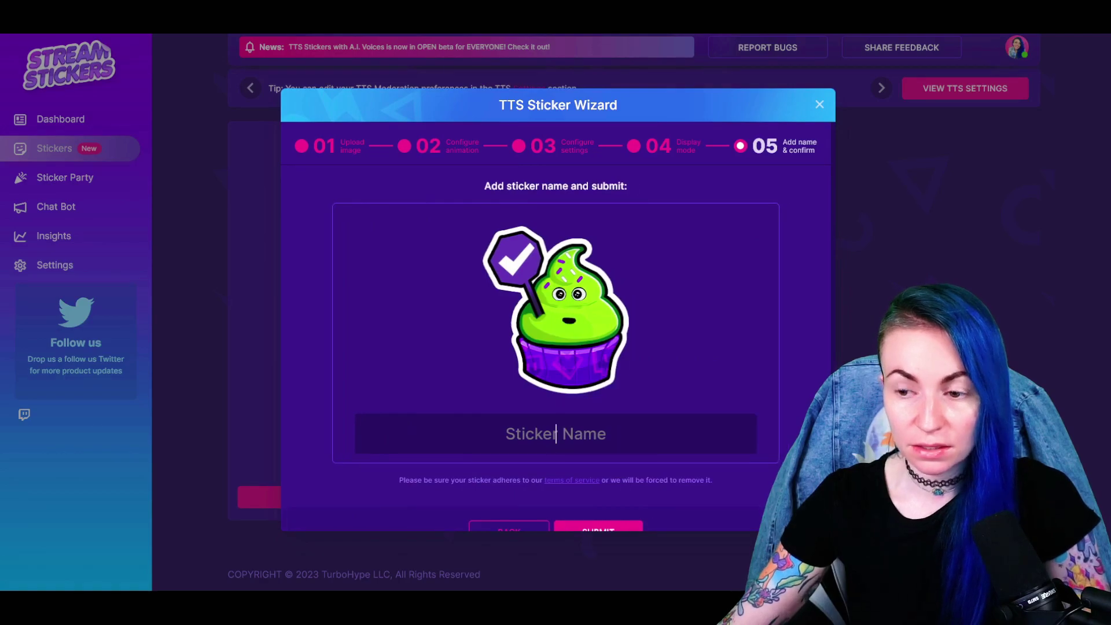
text(Cupcake)
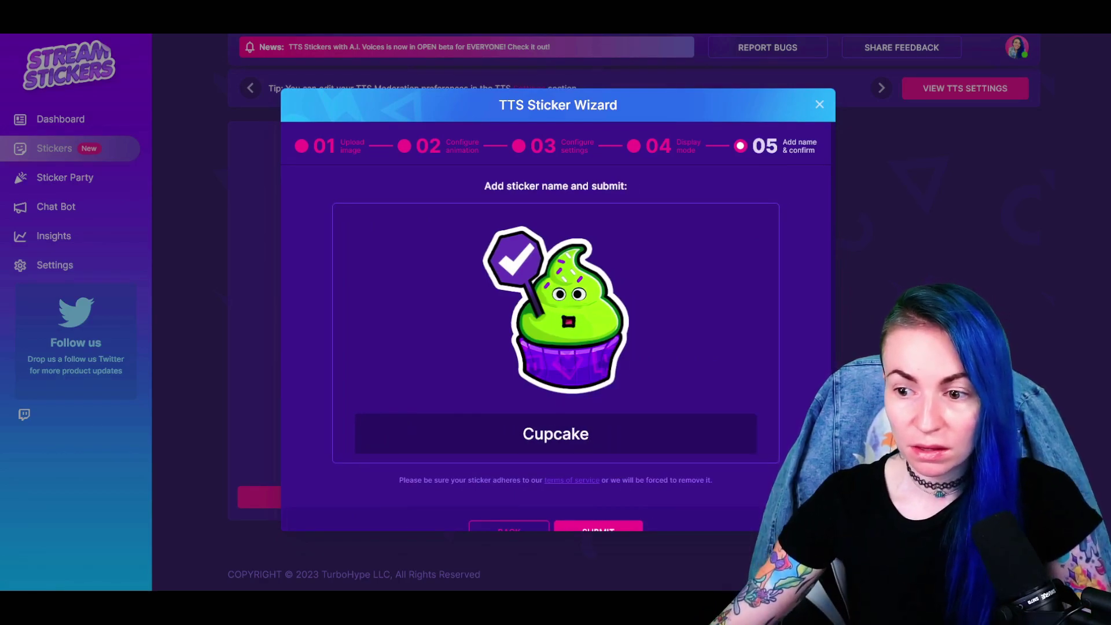
scroll(556, 324, down, 1)
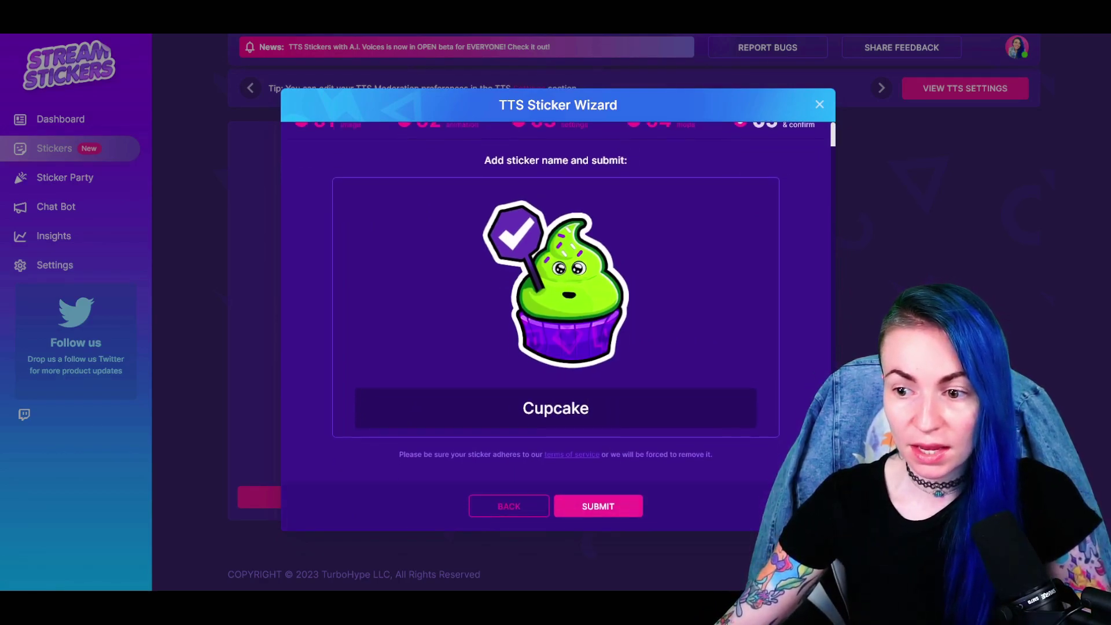
click(611, 510)
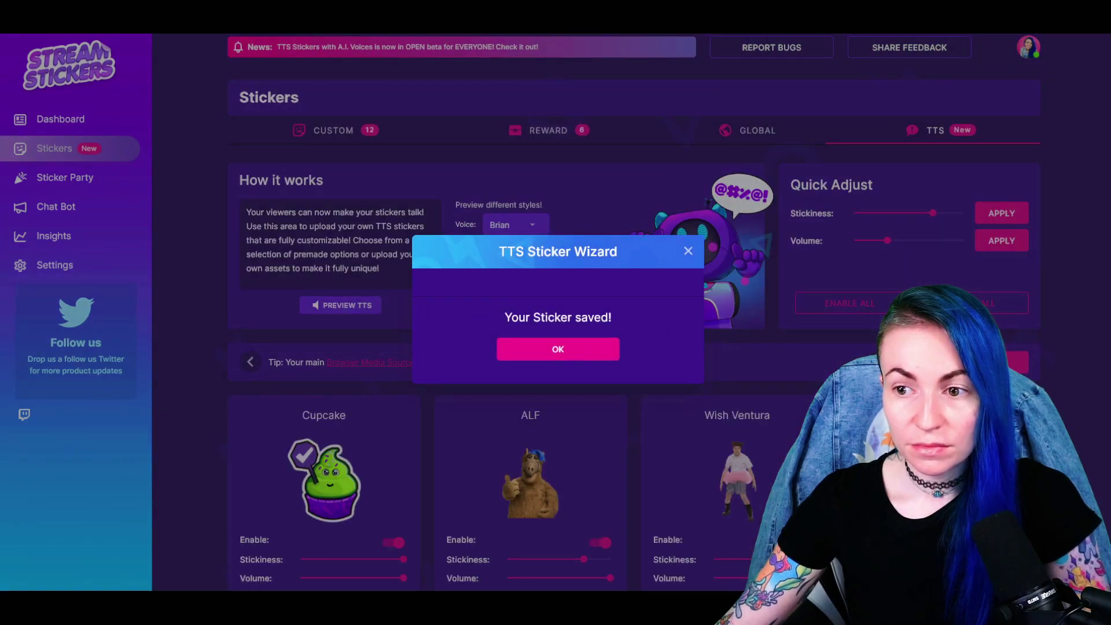
key(Return)
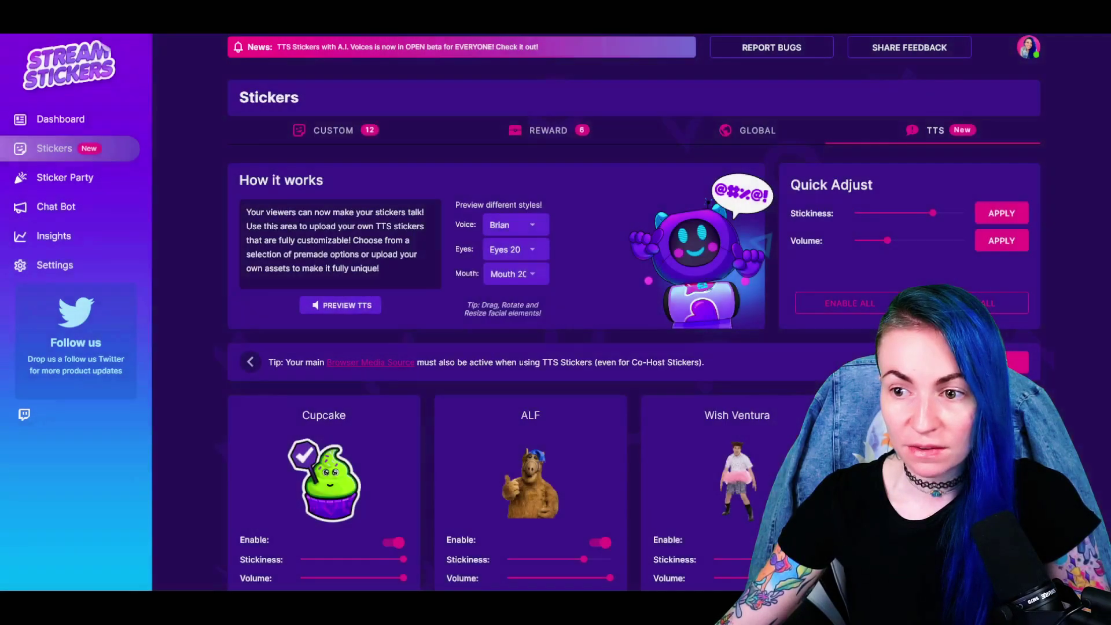
Step: Switch to OBS and add a new browser source named Cupcake Co-Host to the Cupcake scene
scroll(634, 348, down, 4)
click(74, 505)
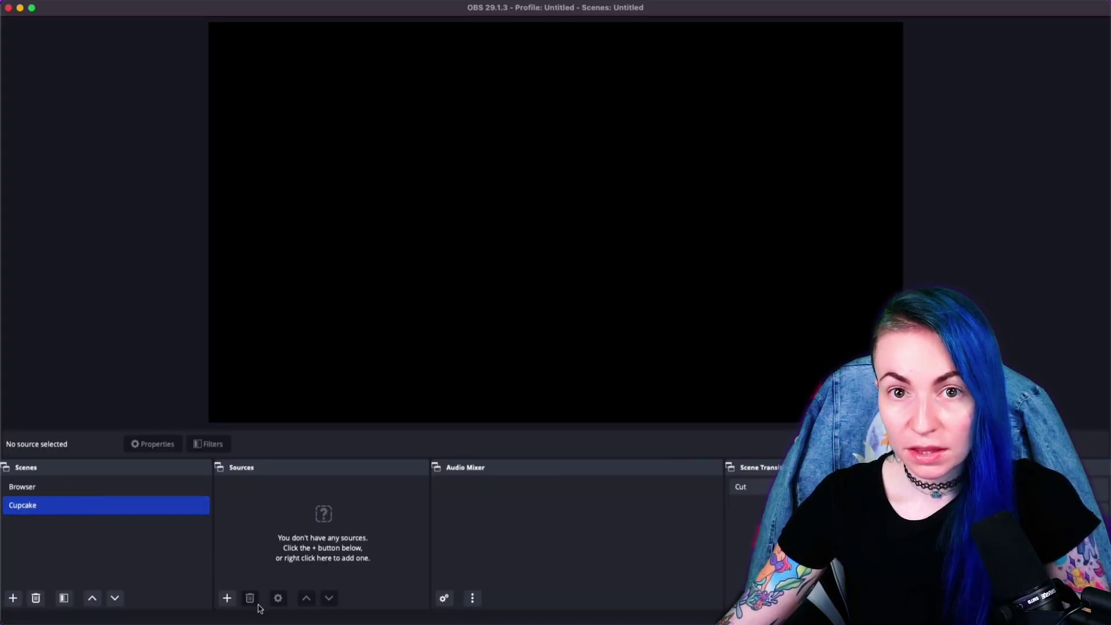
click(227, 598)
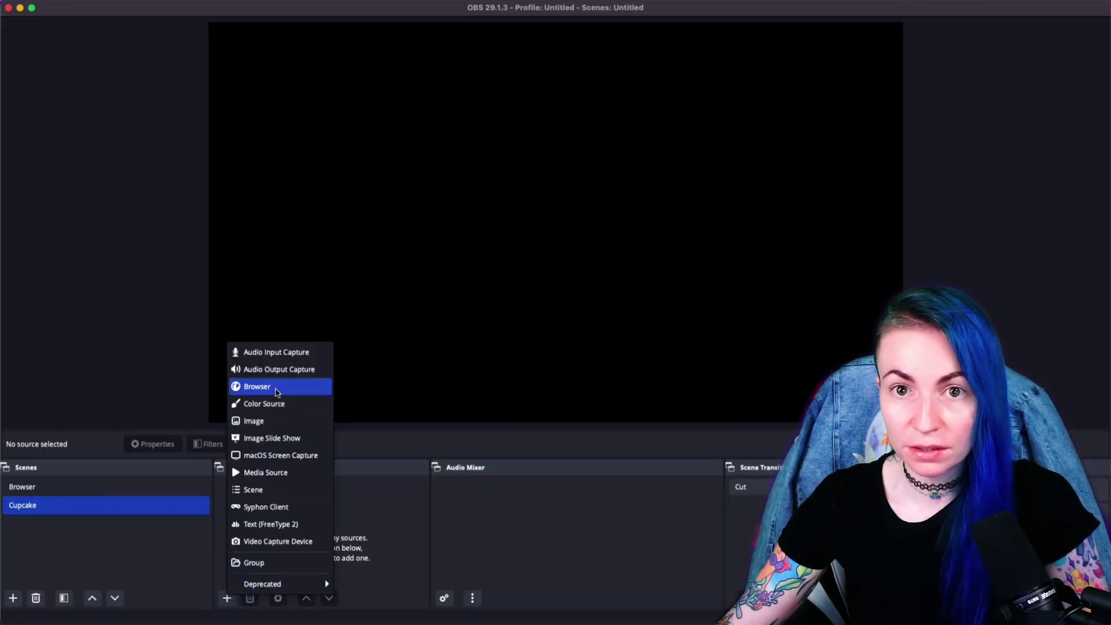
click(276, 391)
text(Cup)
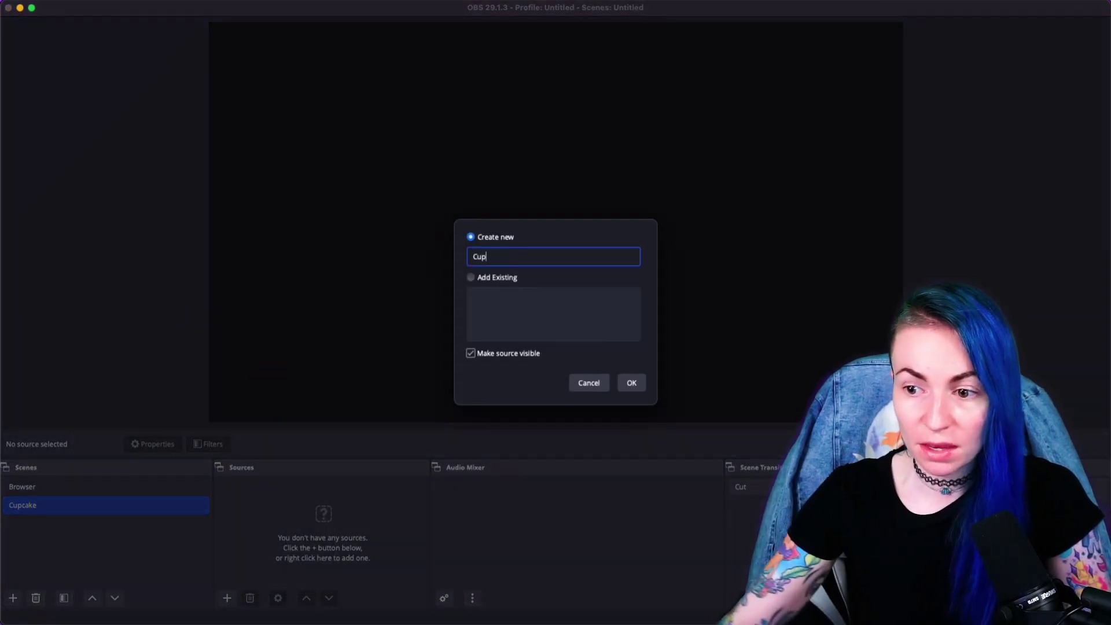
text(cake)
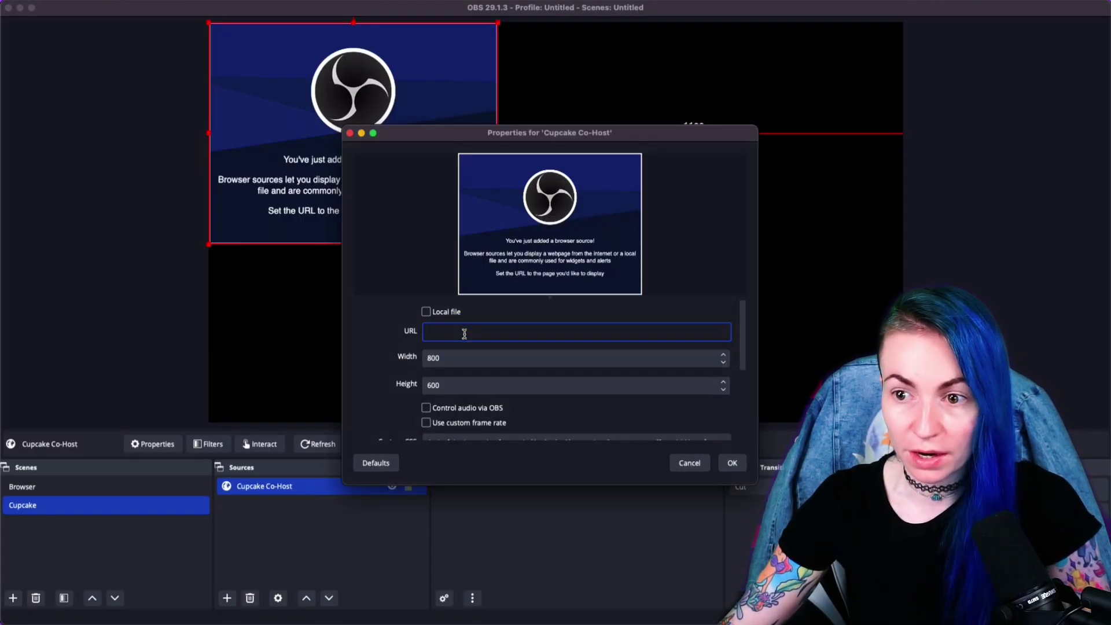
Step: Paste the copied co-host link as the browser source's URL and set its size to 1920 wide by 1080 high
key(super+v)
double_click(457, 357)
text(1920)
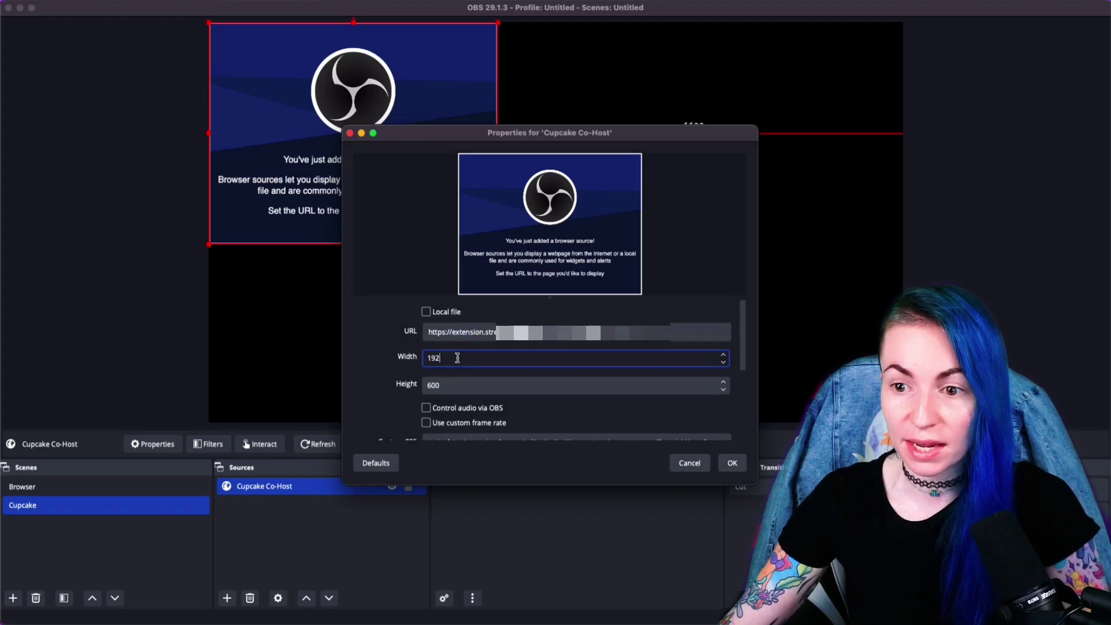
key(Tab)
text(1080)
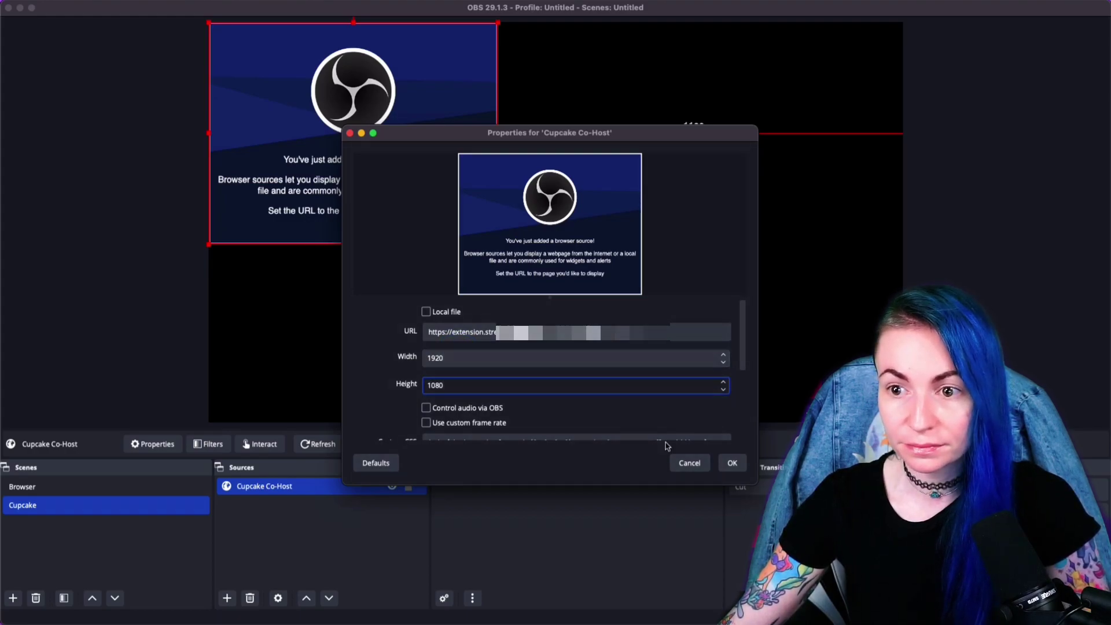
click(732, 464)
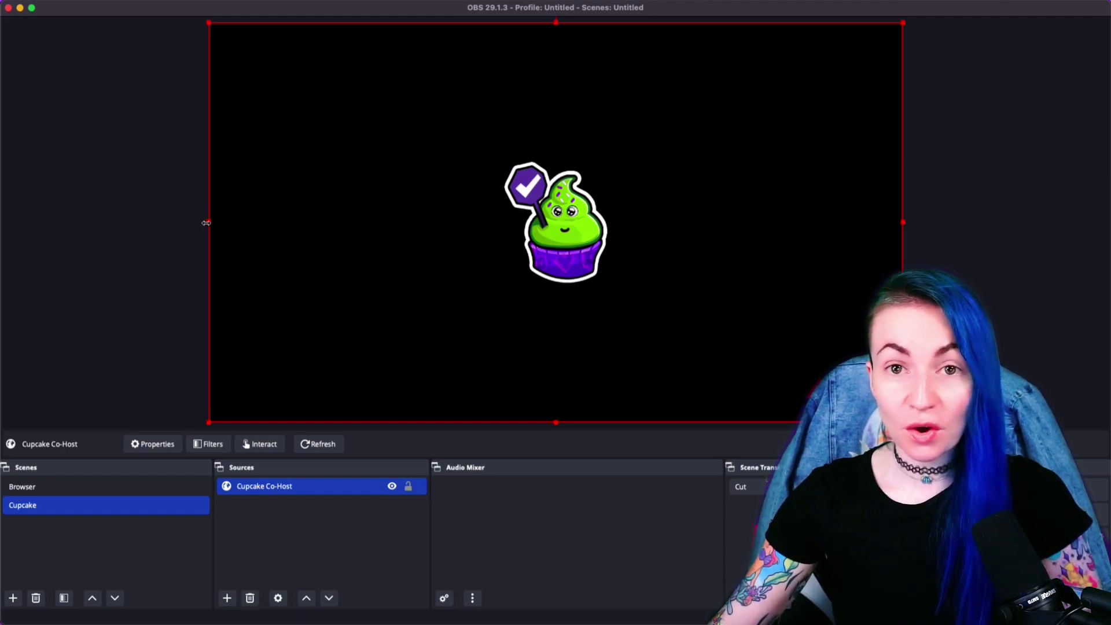
Step: Crop the empty area around the cupcake in the Cupcake Co-Host source and move it toward the lower left of the canvas
drag(207, 223, 512, 220)
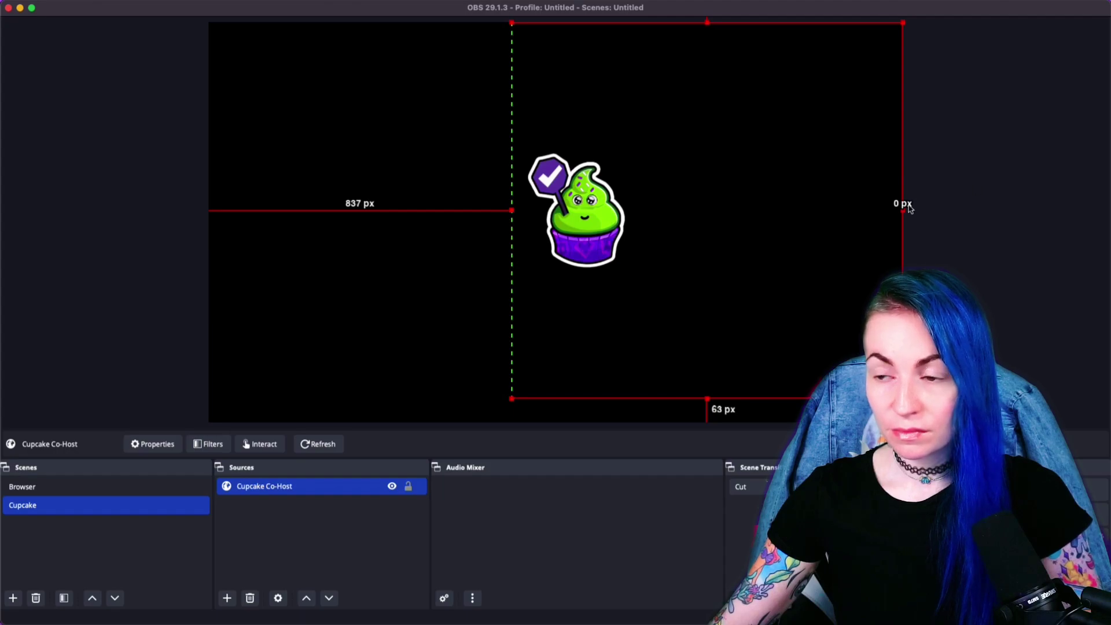
drag(902, 211, 641, 212)
drag(577, 22, 574, 142)
drag(576, 397, 302, 359)
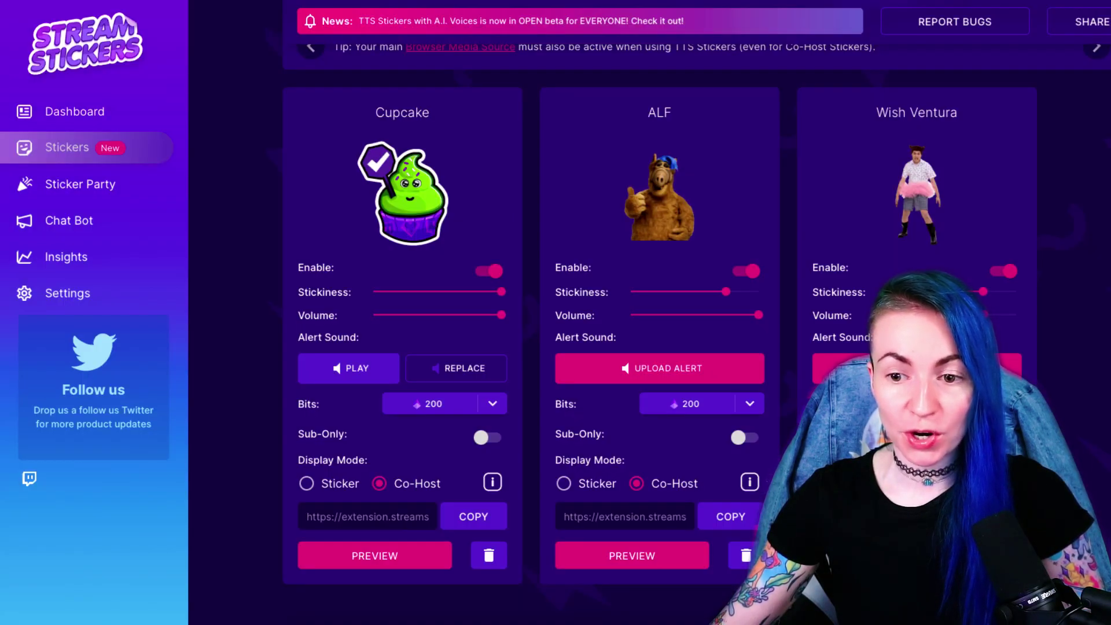